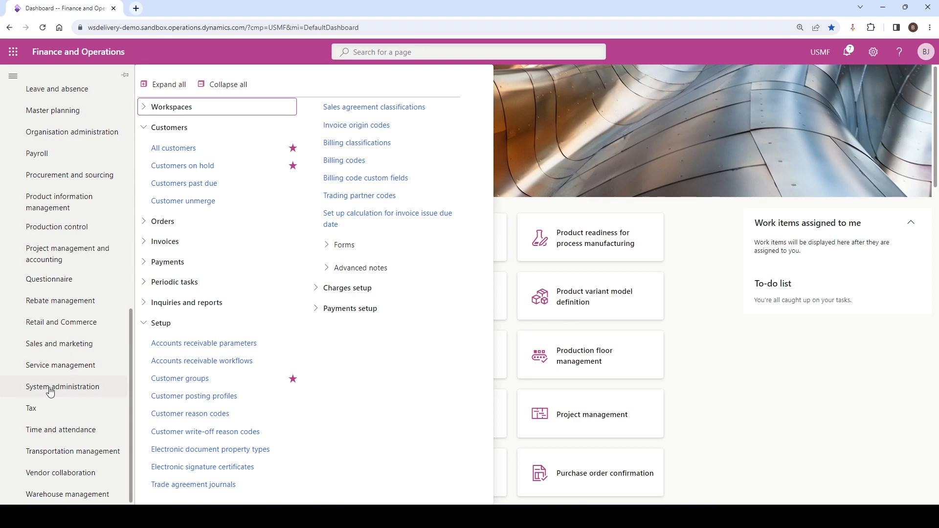
Step: Open the Document templates page under Organisation administration's Office integration and review the template list's columns
left_click(68, 131)
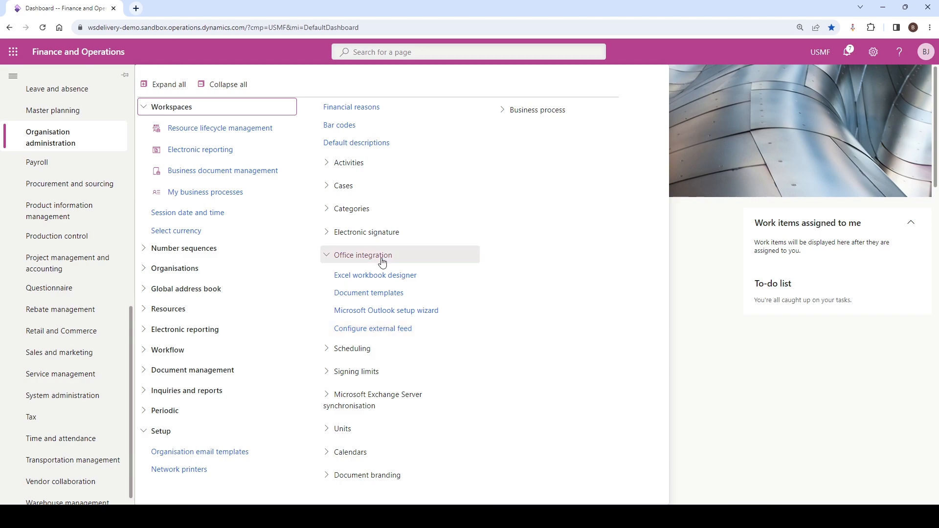
left_click(354, 295)
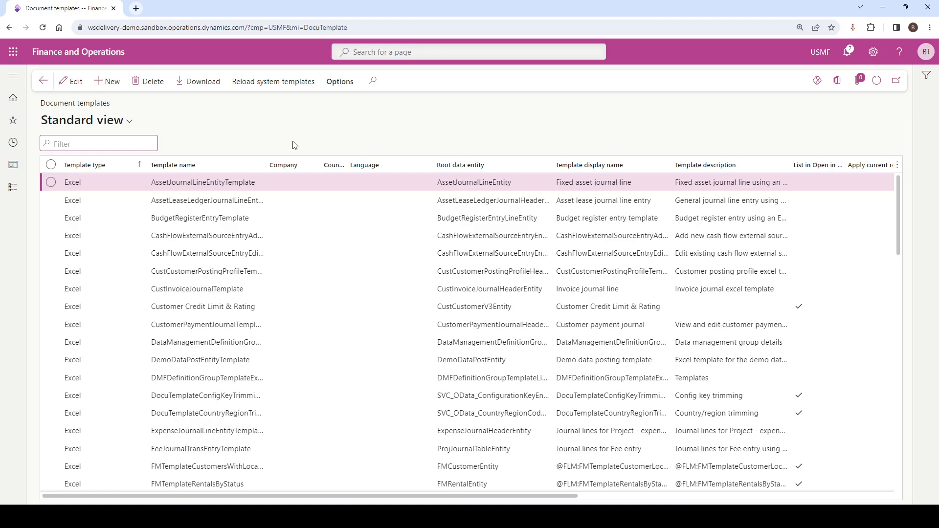
left_click_drag(427, 493, 560, 501)
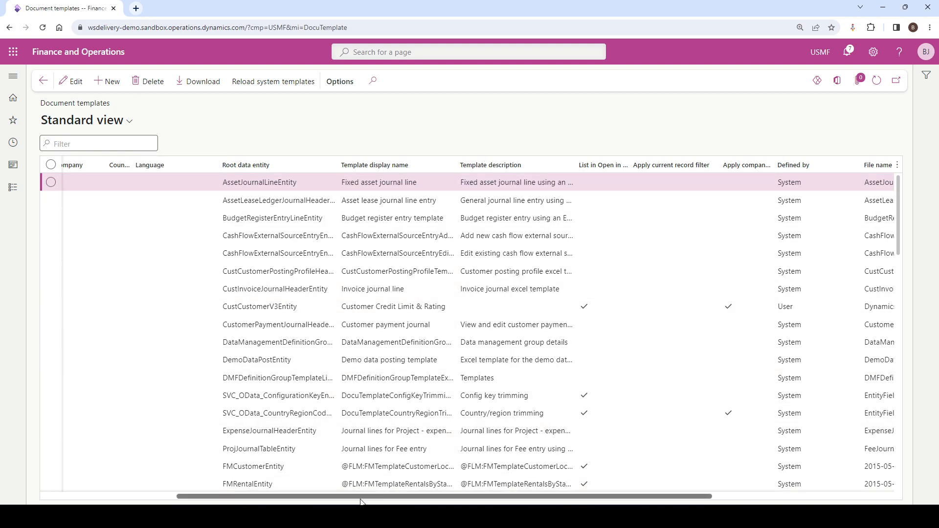
left_click_drag(390, 496, 255, 495)
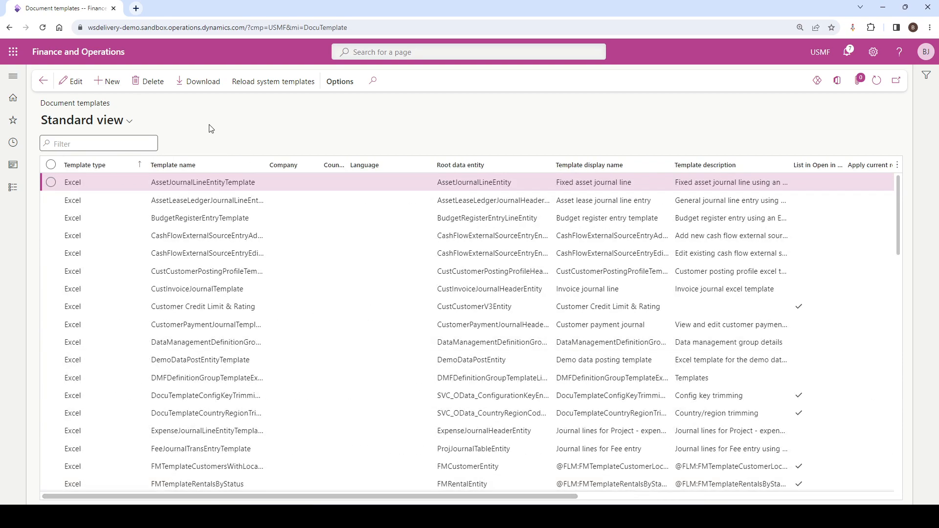
Step: Open the All customers list in Accounts receivable and check which Excel templates and exports it offers
left_click(14, 76)
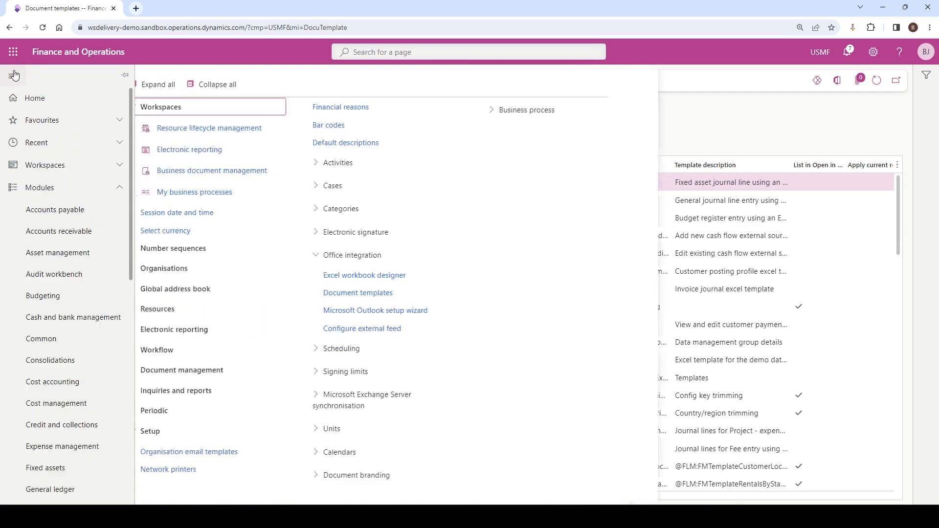
left_click(49, 231)
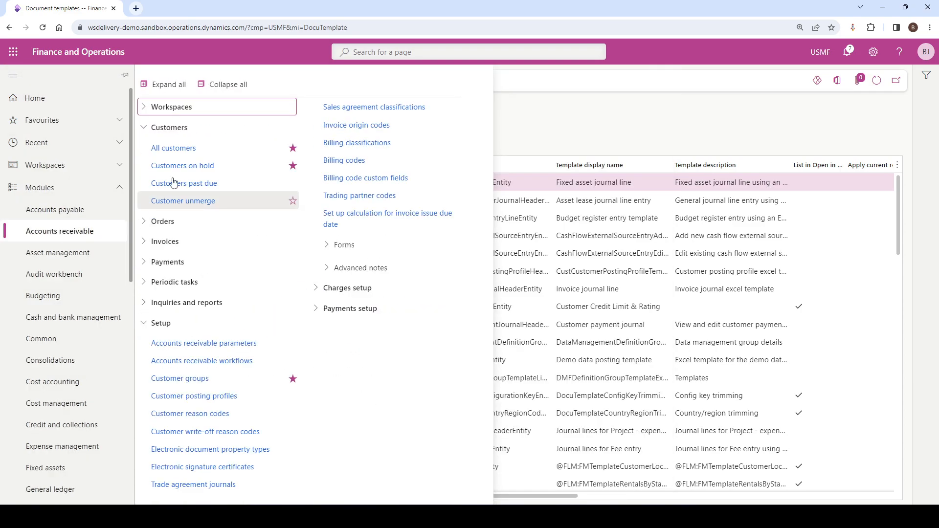
left_click(174, 157)
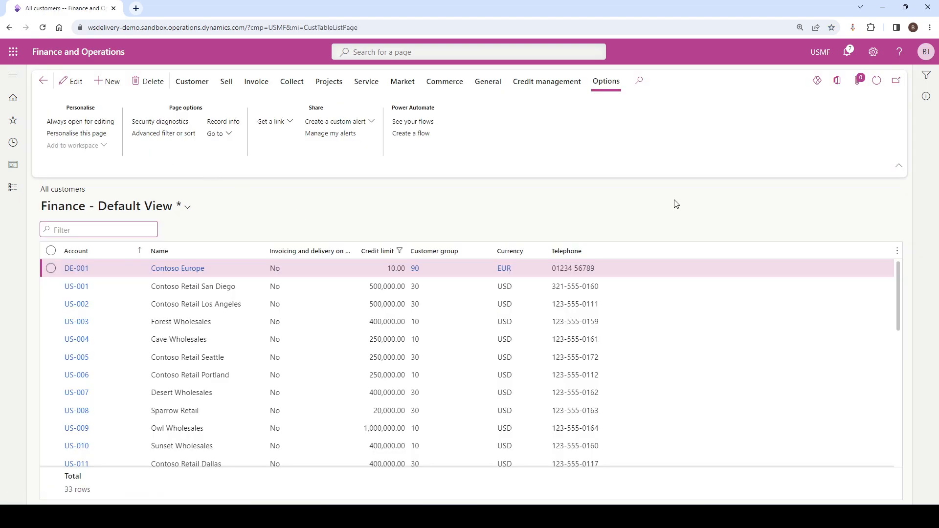
left_click(840, 87)
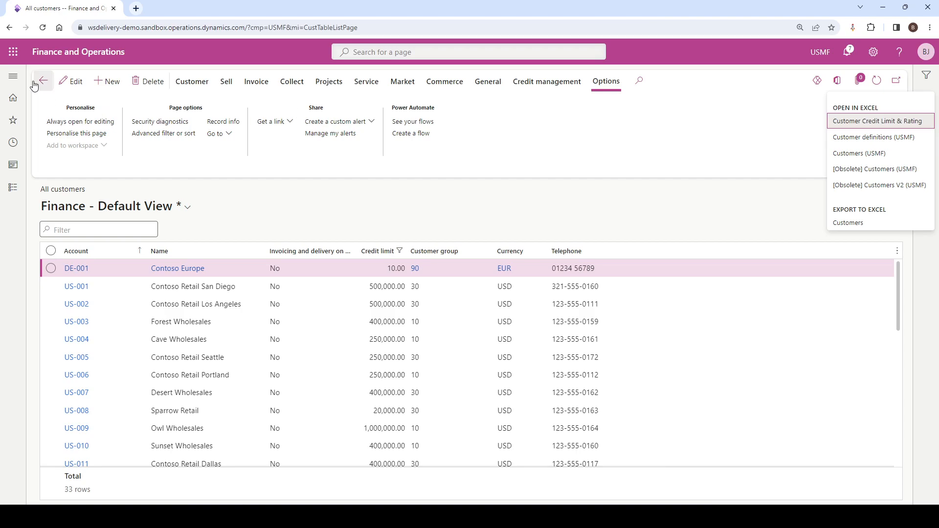
key("Escape")
Step: Open the Excel workbook designer from Organisation administration's Office integration setup
left_click(13, 77)
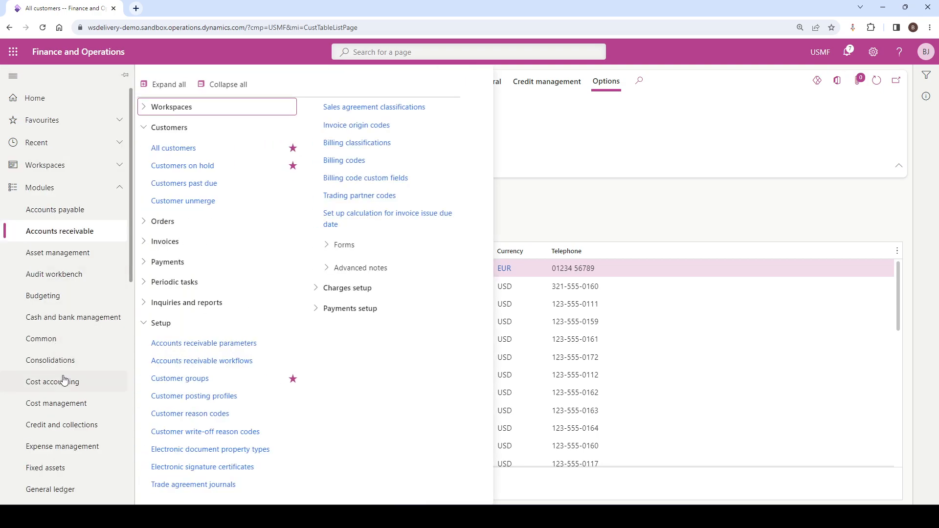
scroll(63, 380, "down", 4)
scroll(64, 380, "down", 3)
left_click(56, 256)
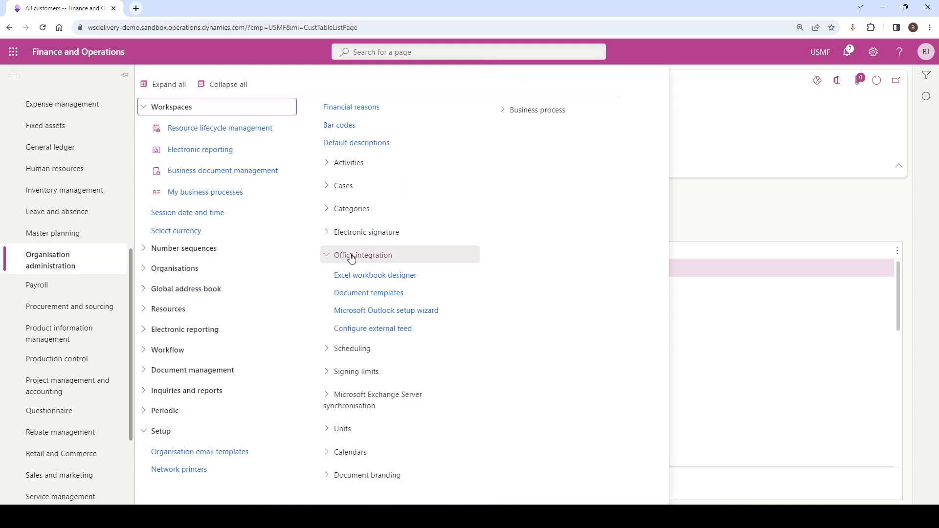
left_click(354, 279)
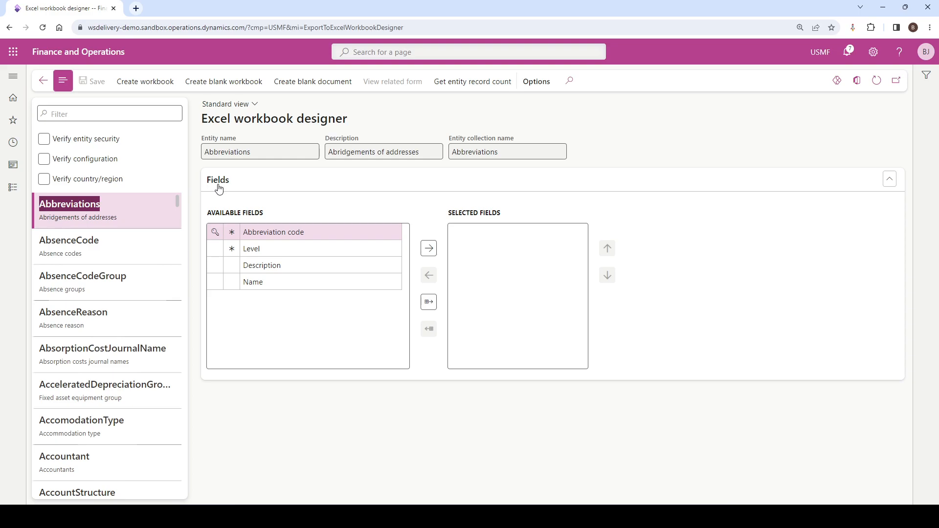
left_click(314, 424)
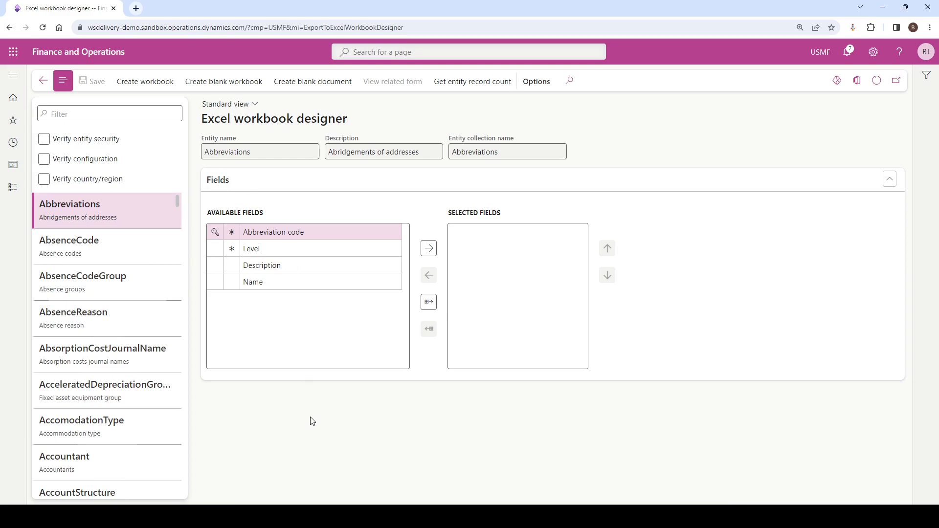
Step: Filter the entities by the name "customer" and select the CustomerV3 entity
left_click(86, 115)
type("customer")
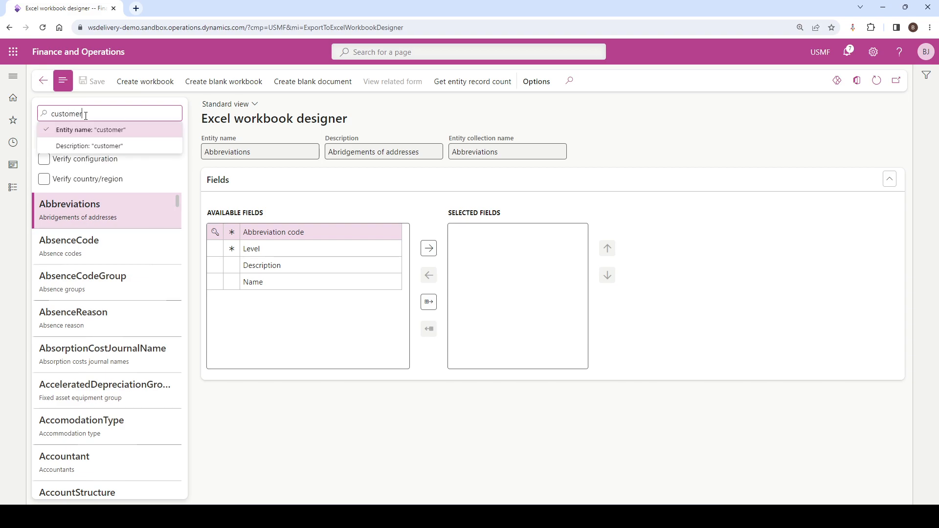
key("Return")
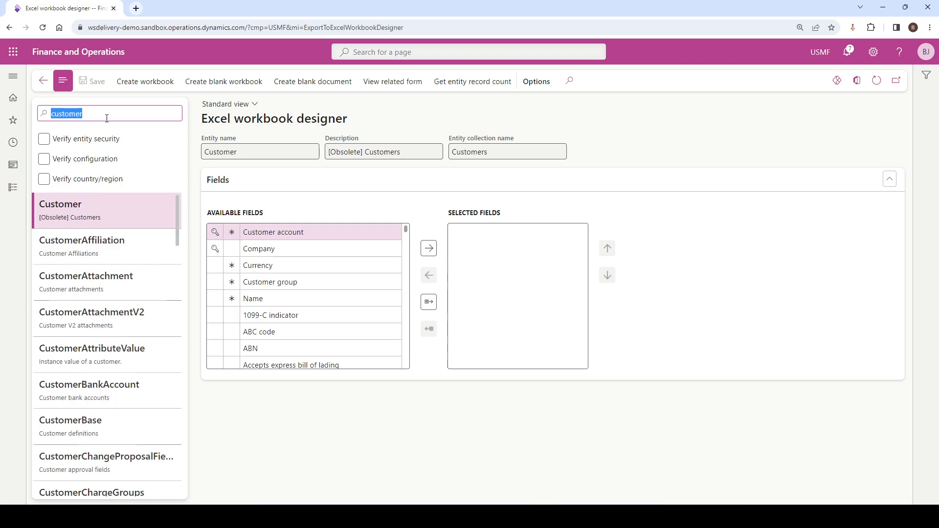
left_click(625, 442)
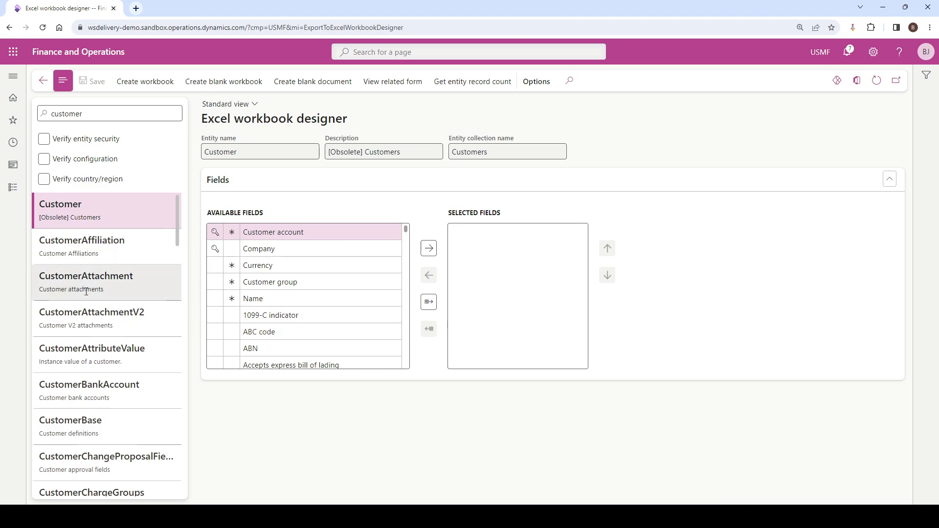
scroll(89, 346, "down", 7)
scroll(89, 346, "down", 8)
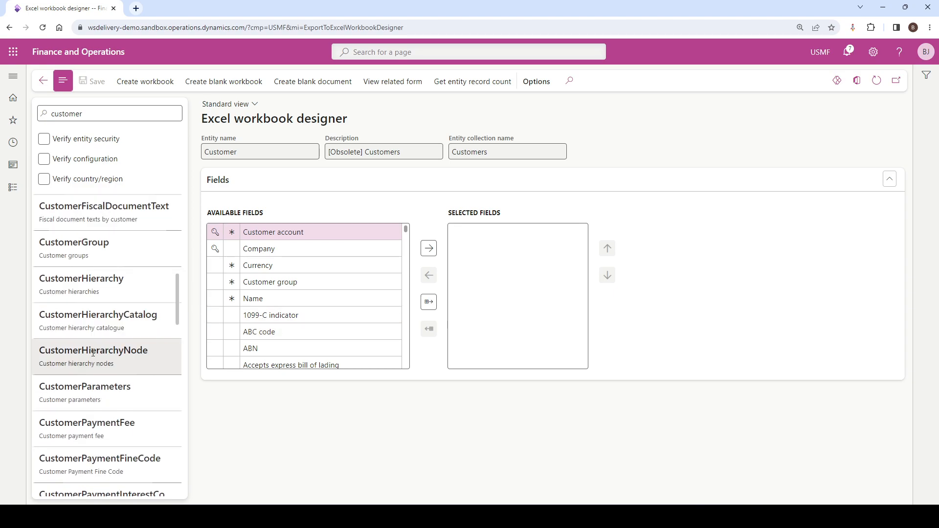
scroll(92, 353, "down", 10)
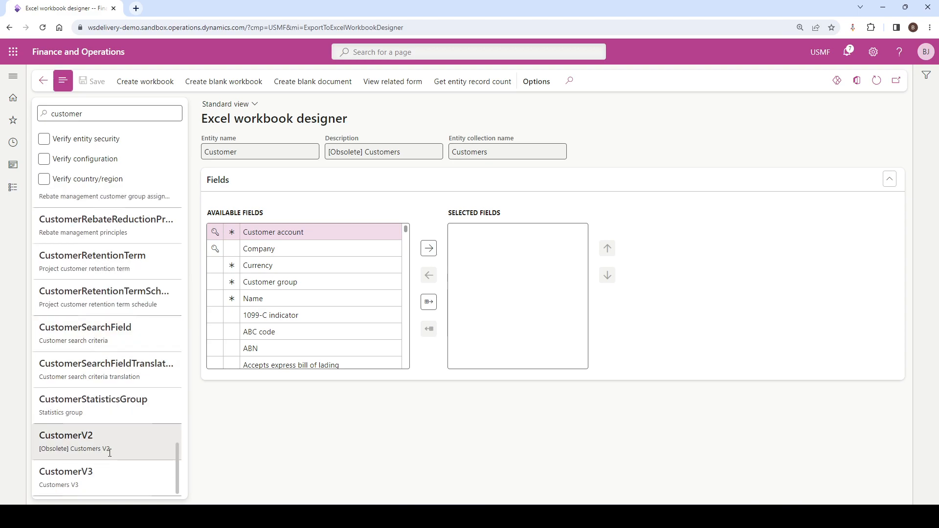
left_click(90, 472)
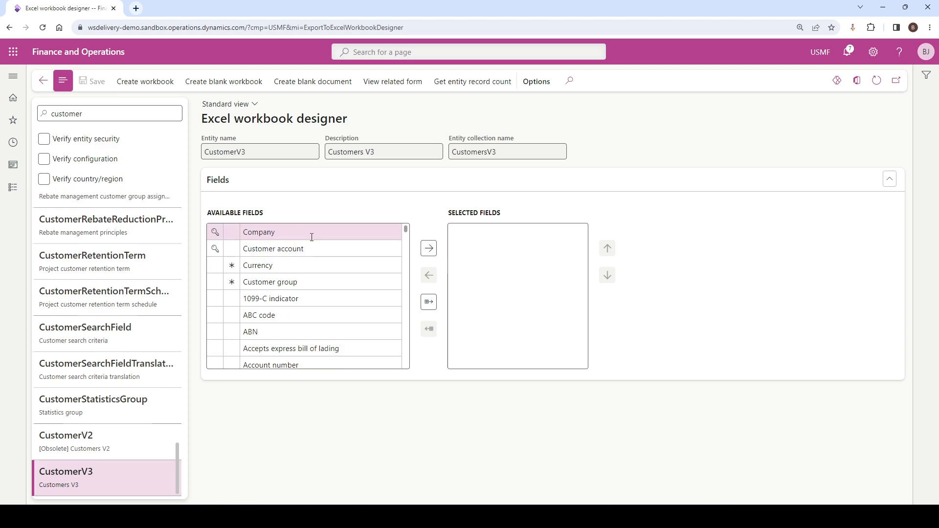
Step: Add the Company and Customer account key fields to the workbook's selected fields
left_click(297, 231)
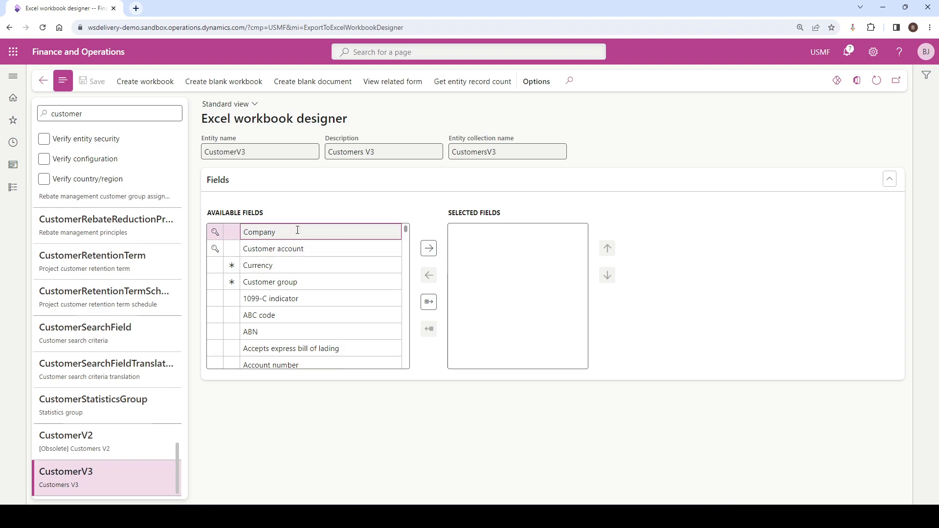
left_click(429, 250)
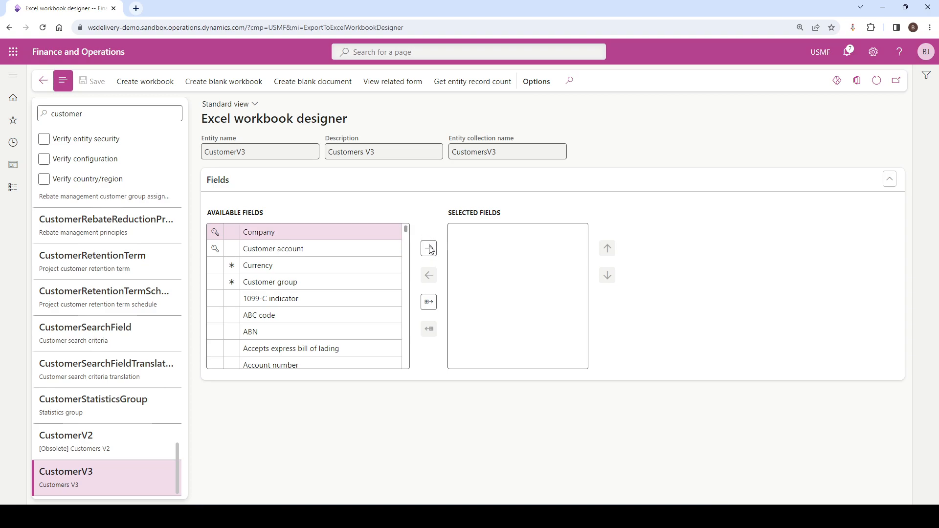
left_click(430, 249)
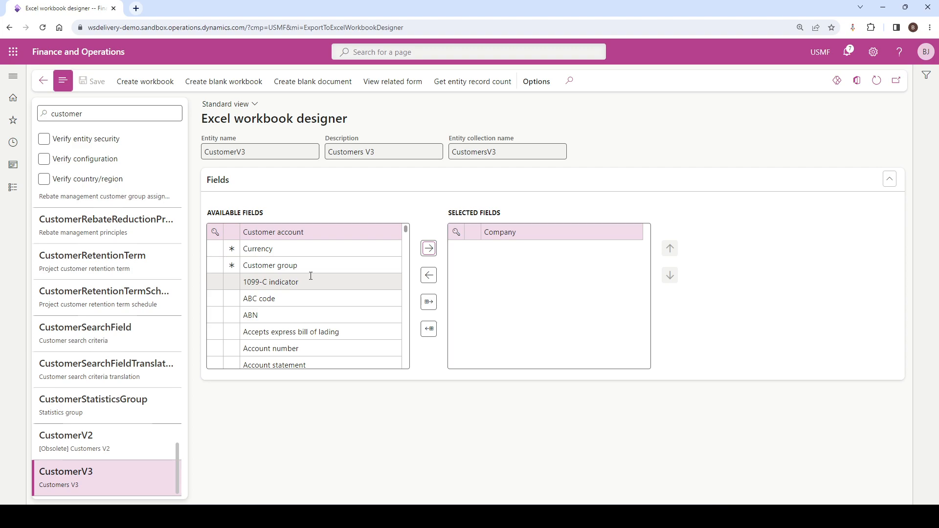
scroll(310, 276, "down", 5)
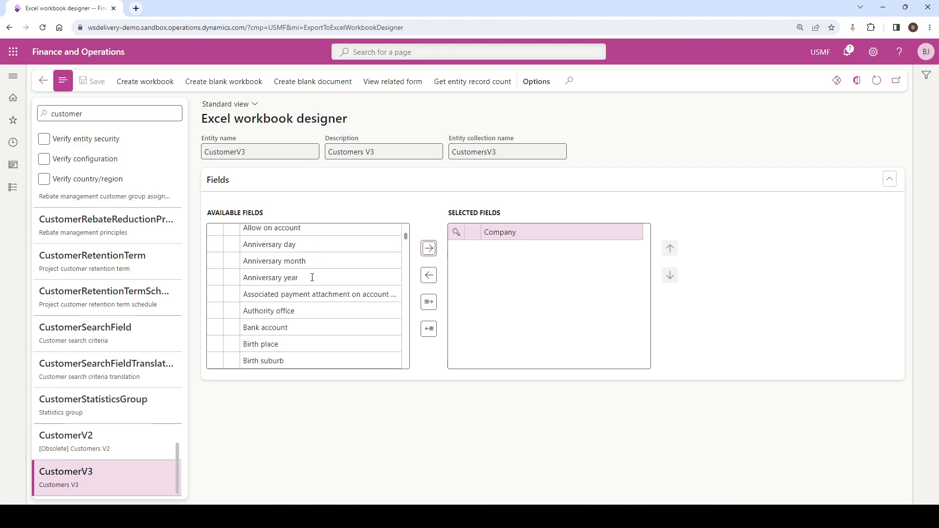
scroll(312, 277, "up", 5)
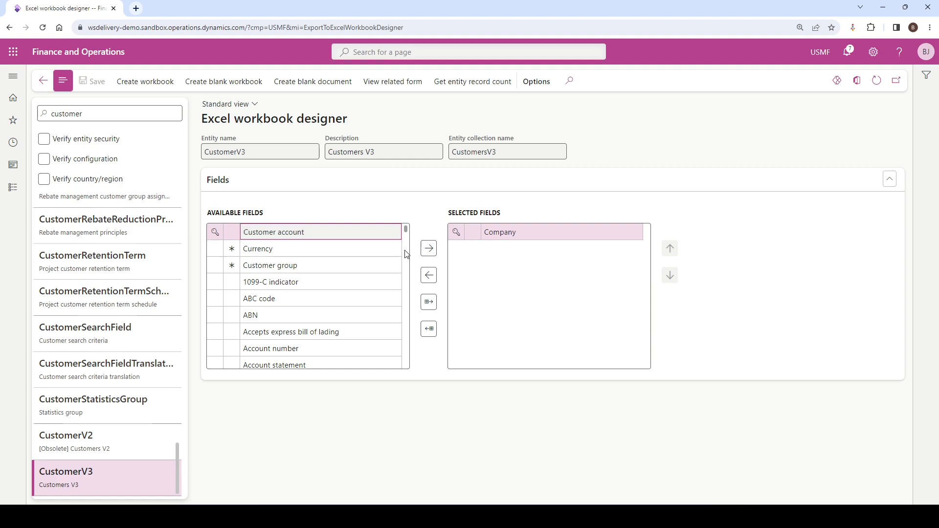
left_click(422, 252)
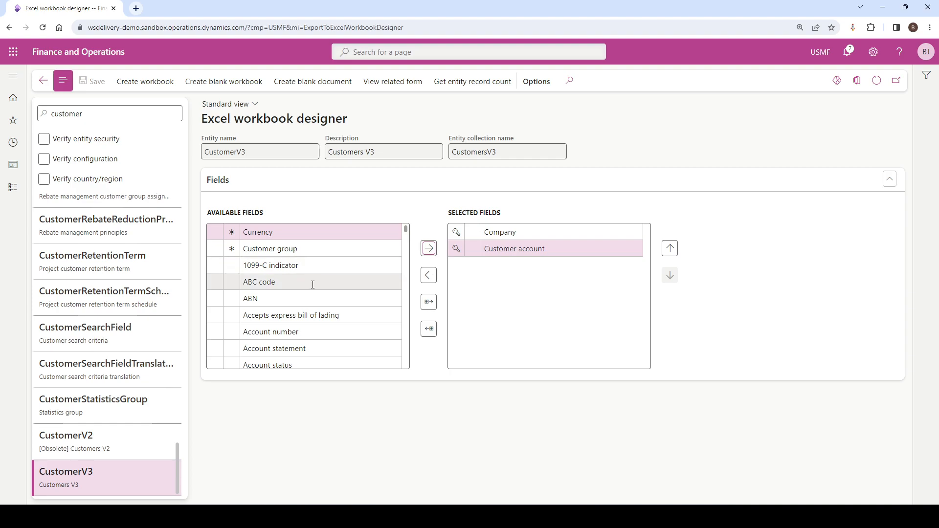
Step: Find the Credit limit field among the available fields and add it to the selected fields
scroll(309, 295, "down", 12)
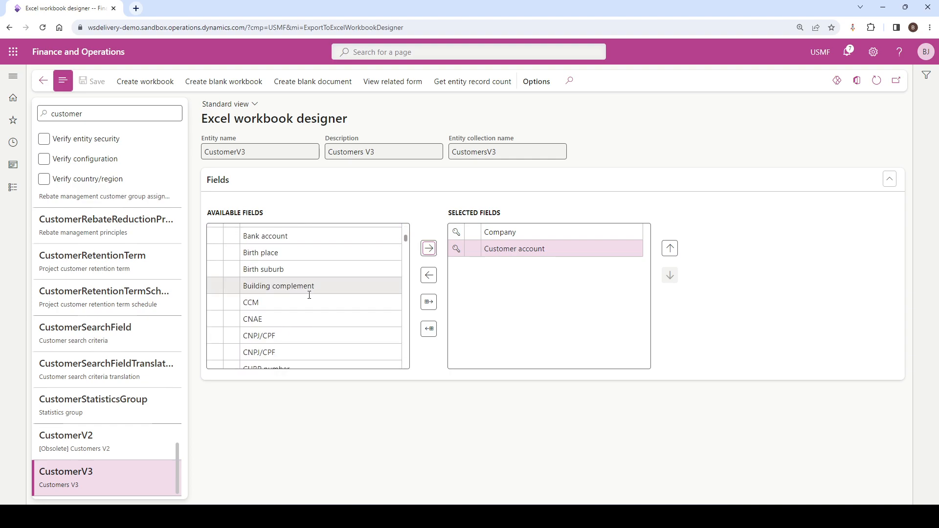
scroll(309, 295, "down", 3)
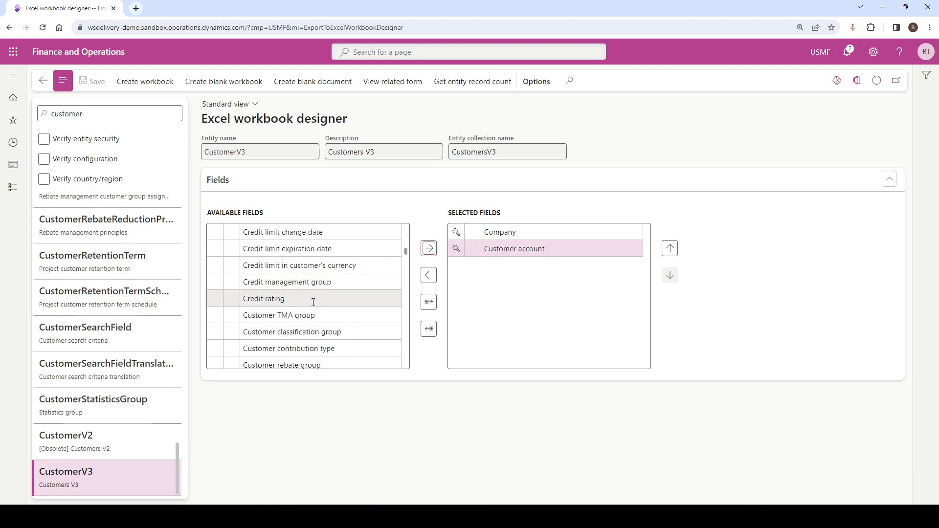
scroll(313, 299, "up", 1)
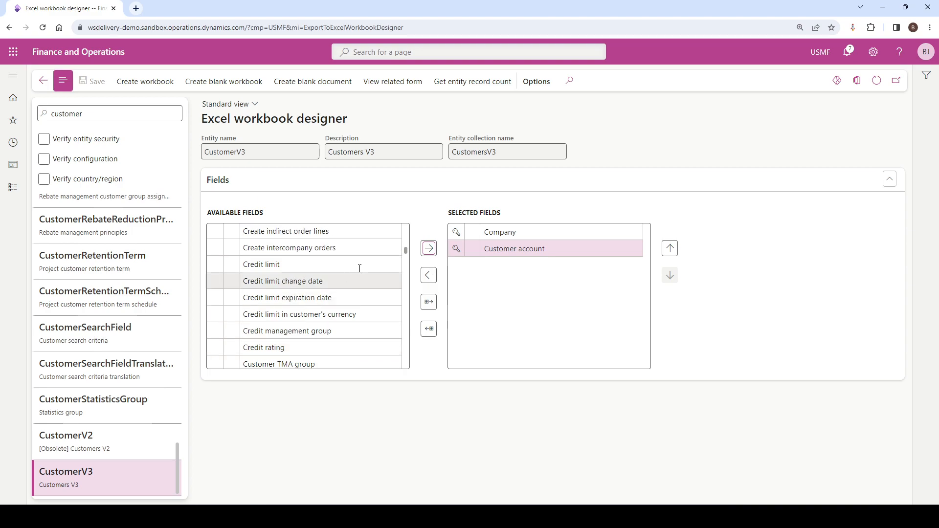
left_click(360, 268)
left_click(429, 249)
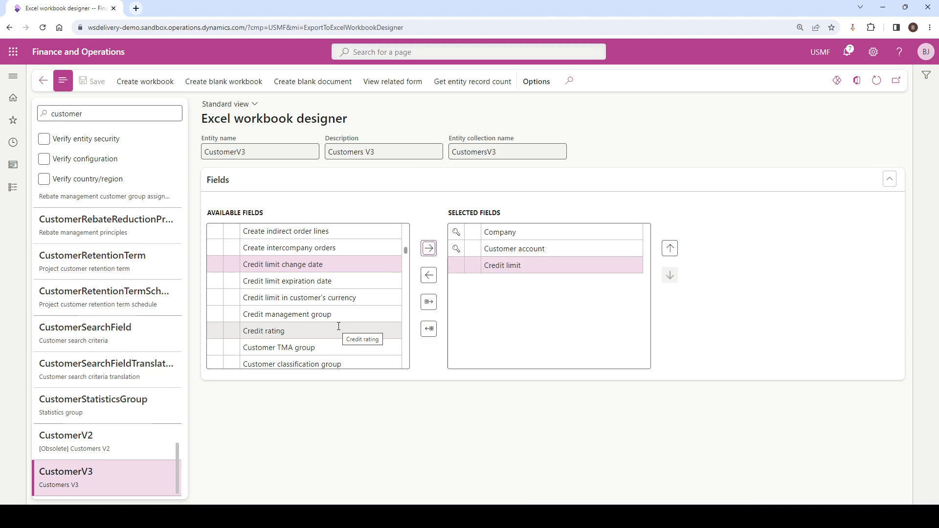
Step: Look through the remaining available fields of the CustomerV3 entity for other fields to include
scroll(341, 318, "down", 1)
scroll(343, 311, "down", 5)
scroll(344, 312, "down", 15)
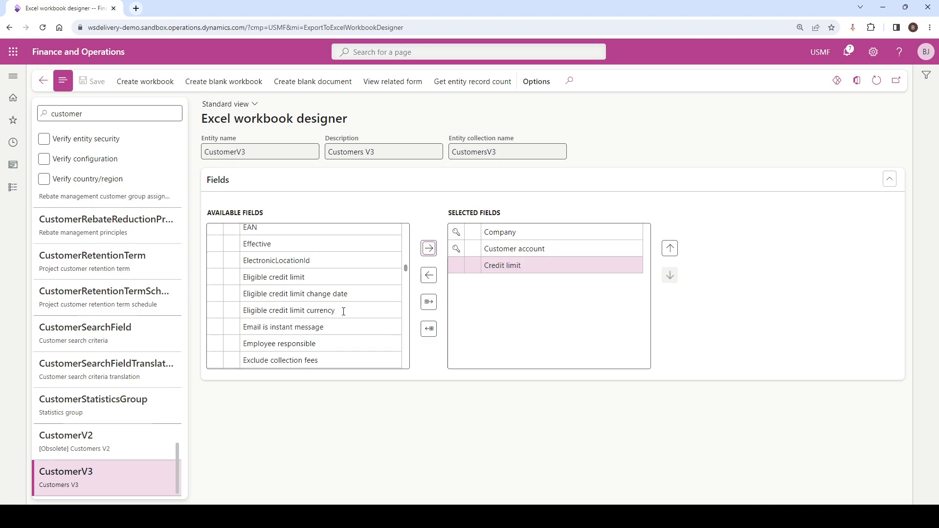
scroll(340, 308, "down", 15)
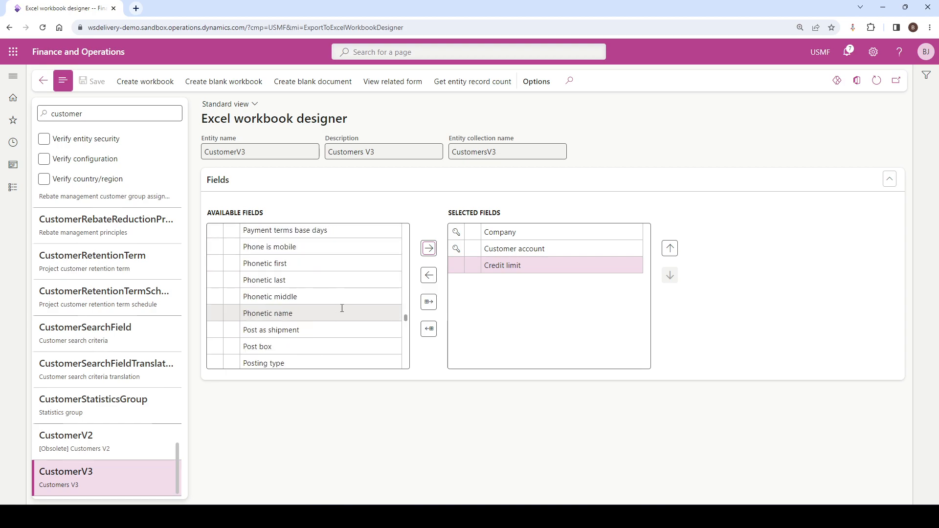
scroll(342, 311, "down", 6)
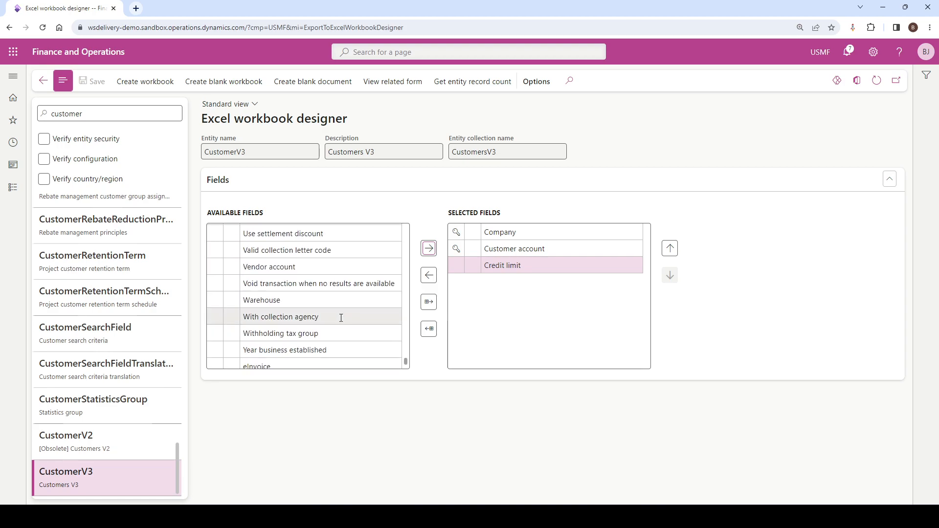
scroll(342, 315, "up", 10)
scroll(340, 320, "up", 10)
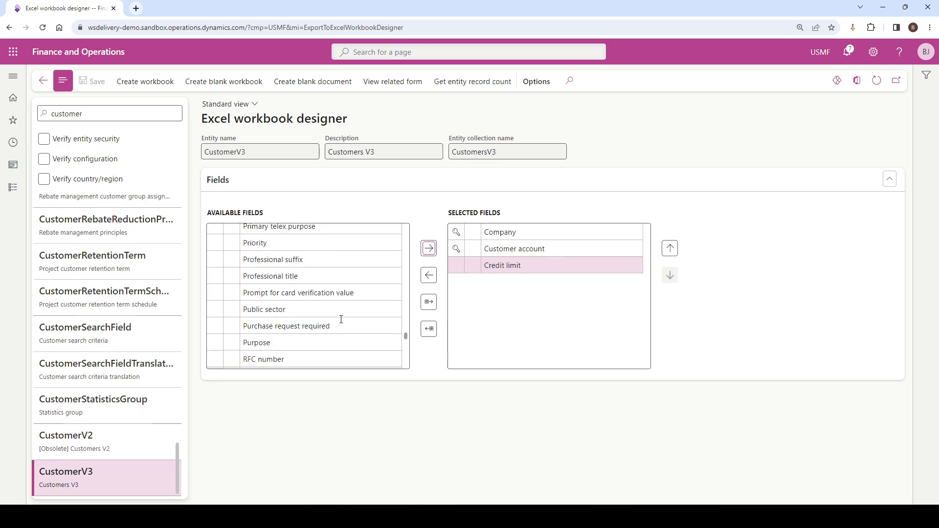
scroll(341, 319, "up", 15)
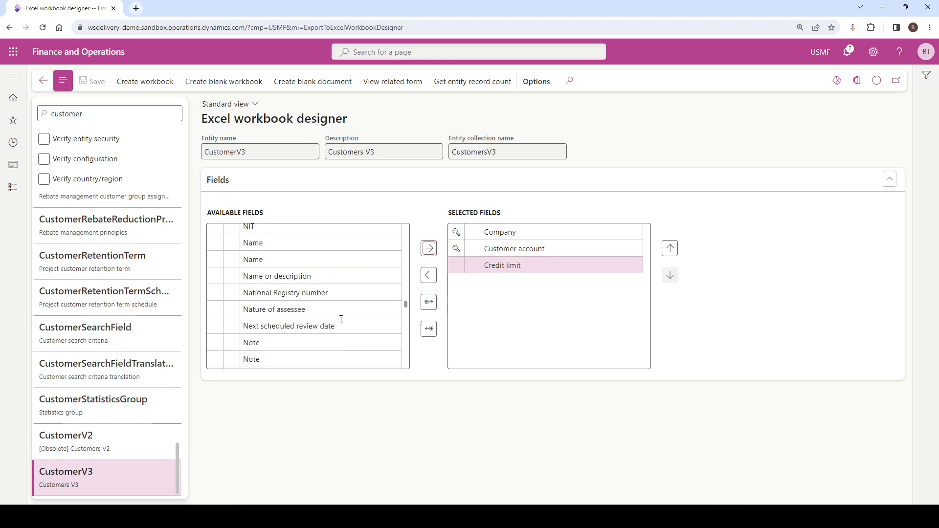
scroll(342, 317, "up", 15)
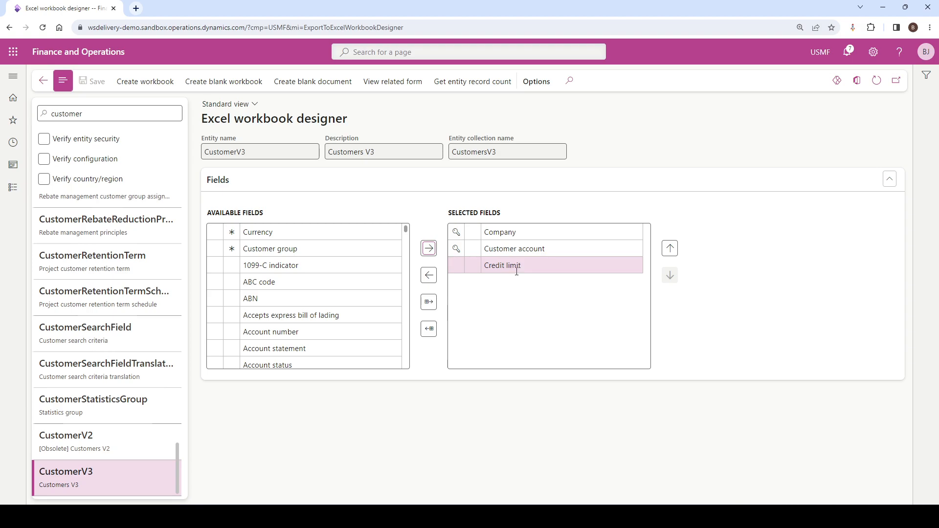
Step: Create a workbook from the selected CustomerV3 fields and download it
left_click(156, 86)
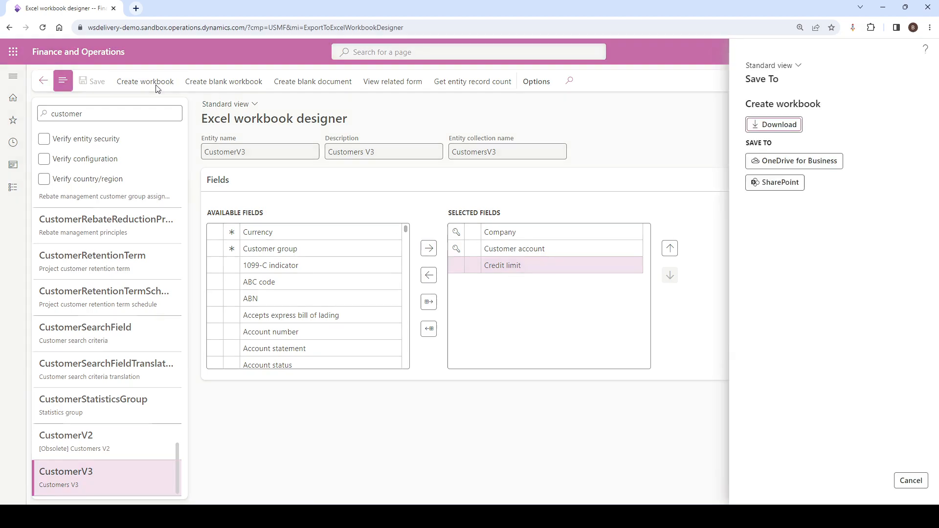
left_click(761, 126)
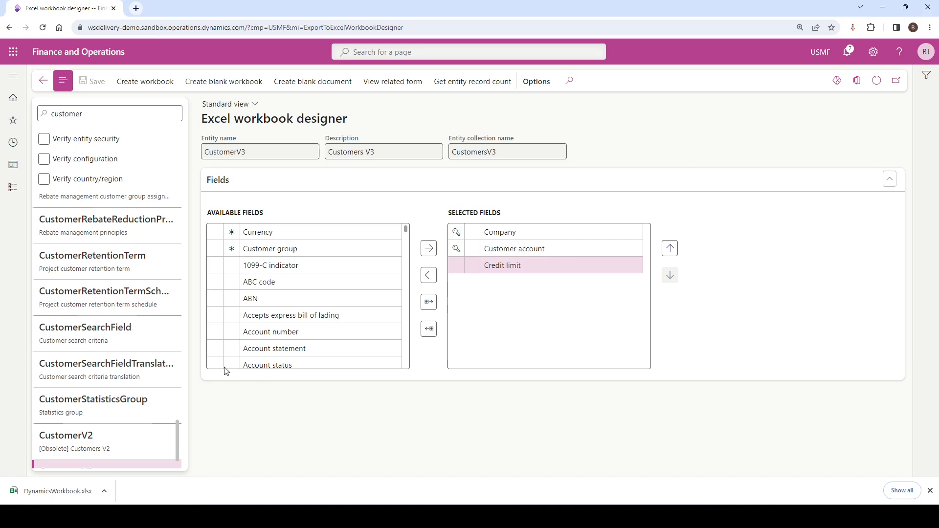
Step: Start a new entry on the Document templates page and upload DynamicsWorkbook.xlsx from the desktop folder
left_click(13, 77)
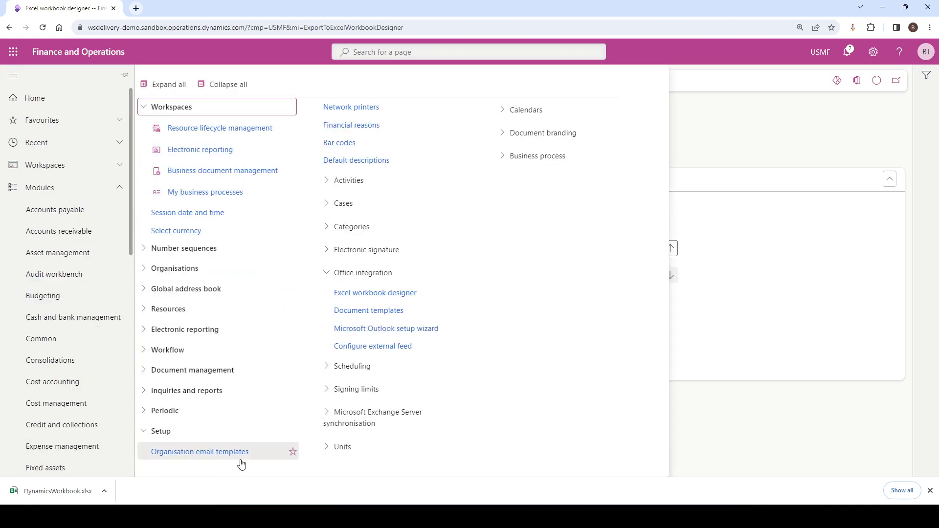
left_click(359, 318)
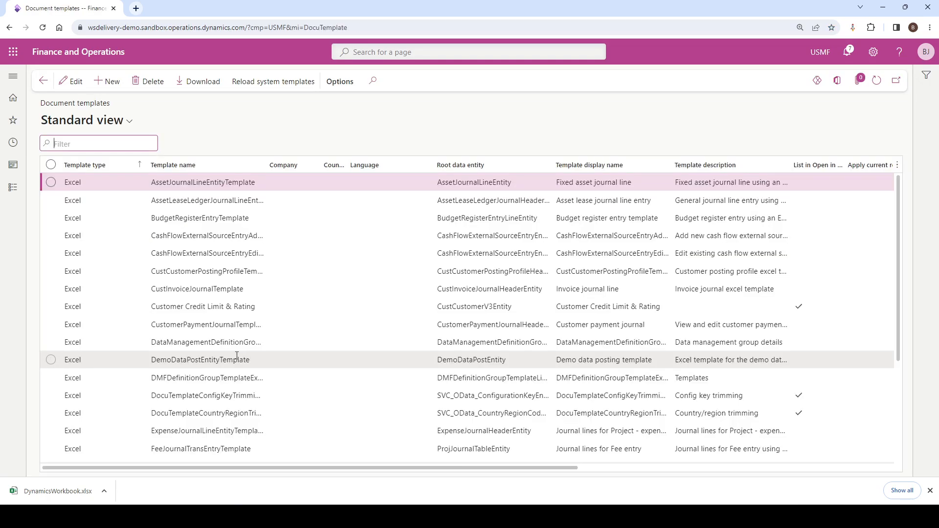
left_click(104, 86)
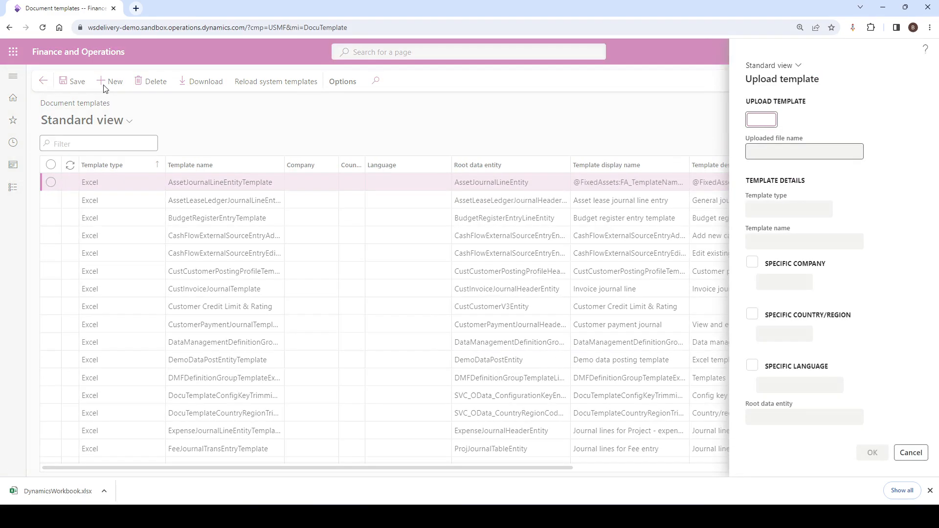
left_click(767, 123)
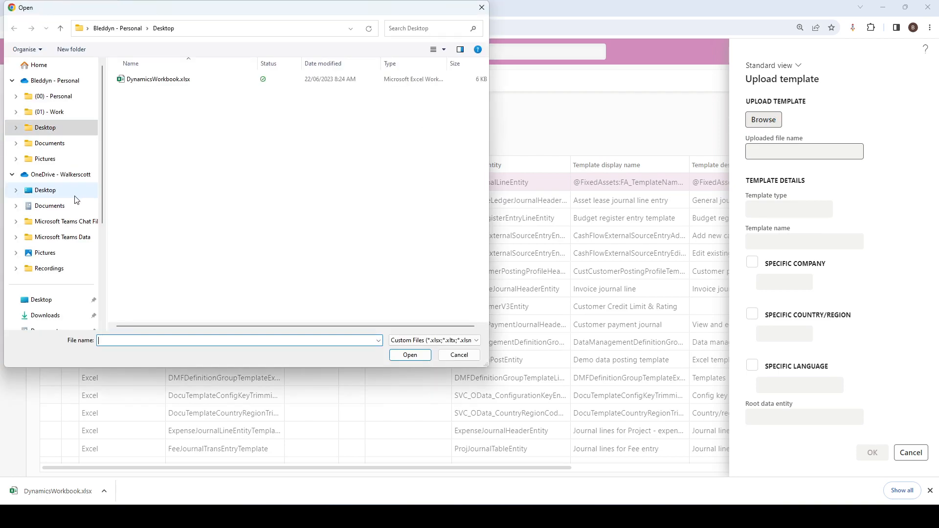
left_click(62, 194)
left_click(163, 81)
left_click(416, 357)
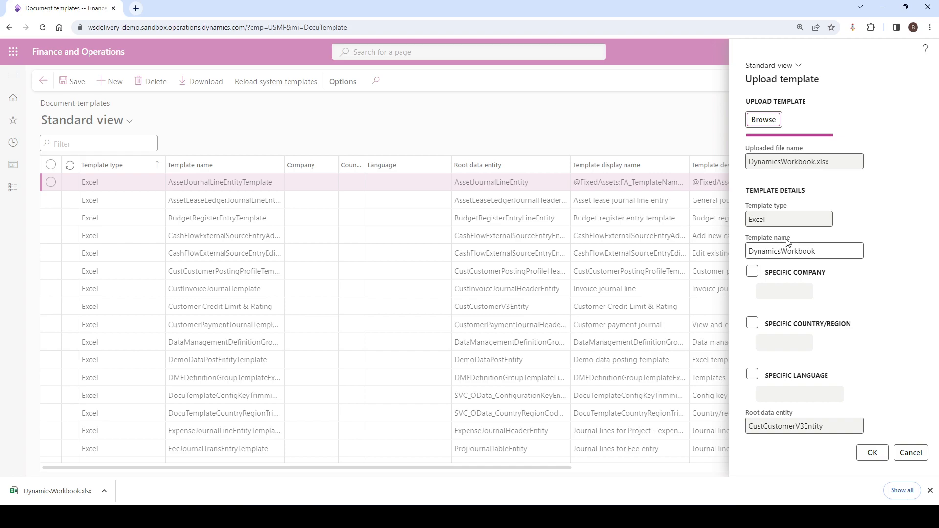
Step: Name the uploaded template Credit Limit Update and confirm the upload without restricting it to a specific company
left_click(804, 249)
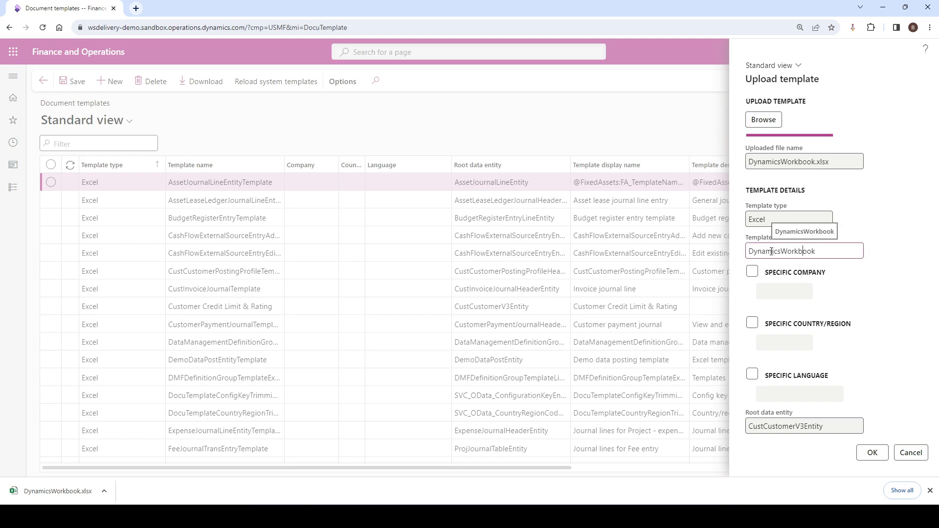
left_click_drag(822, 248, 743, 252)
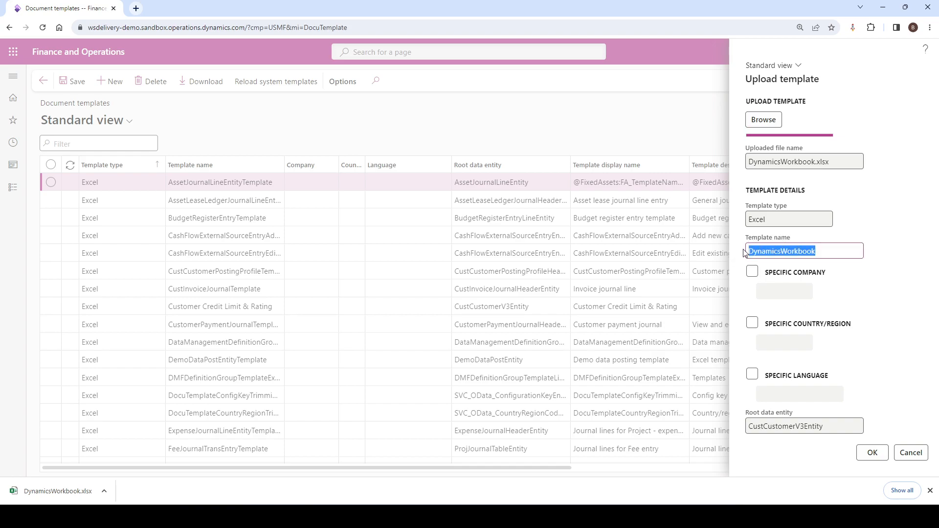
type("Credit Limit Update")
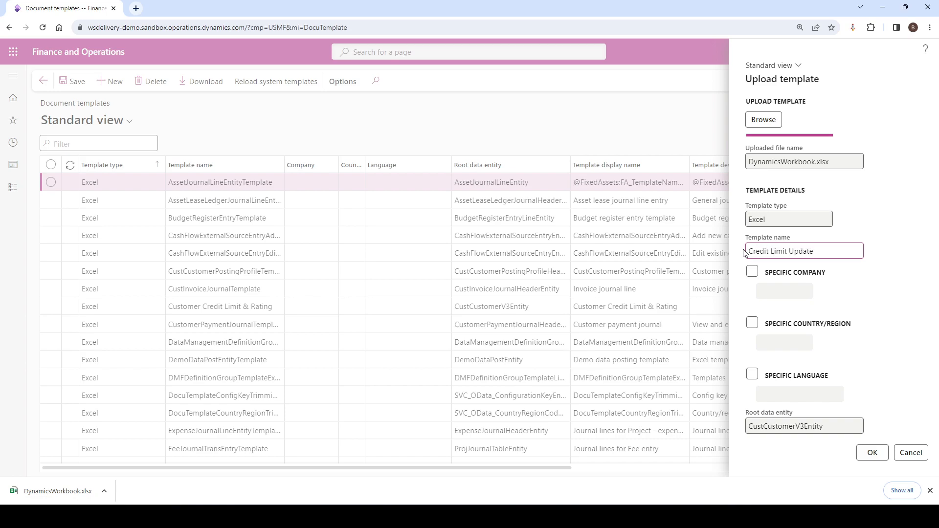
left_click(750, 272)
left_click(867, 454)
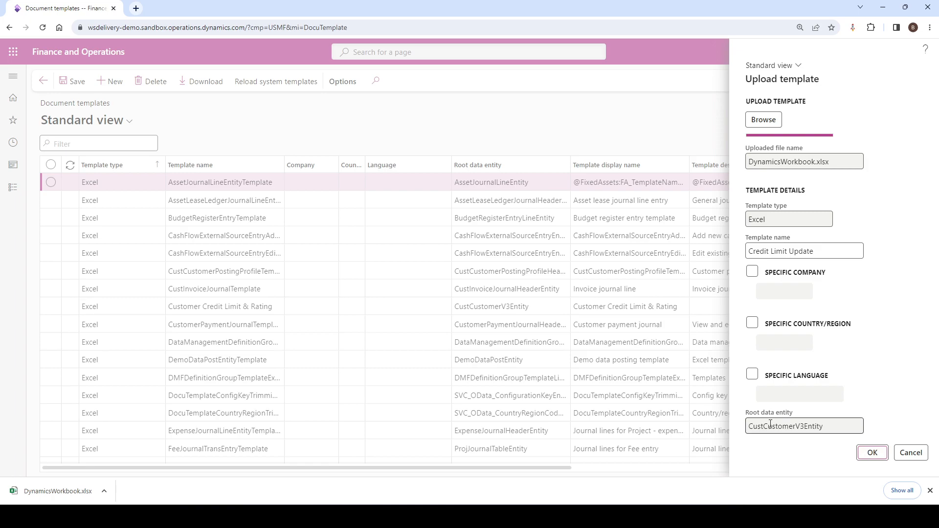
left_click_drag(826, 427, 789, 426)
left_click(799, 442)
left_click(871, 454)
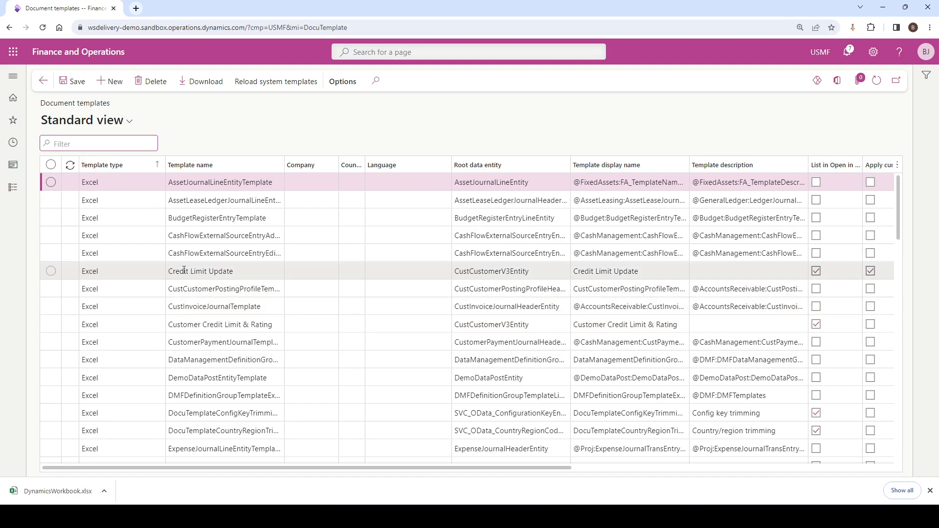
Step: Turn off Apply current record filter for the Credit Limit Update template
left_click(206, 271)
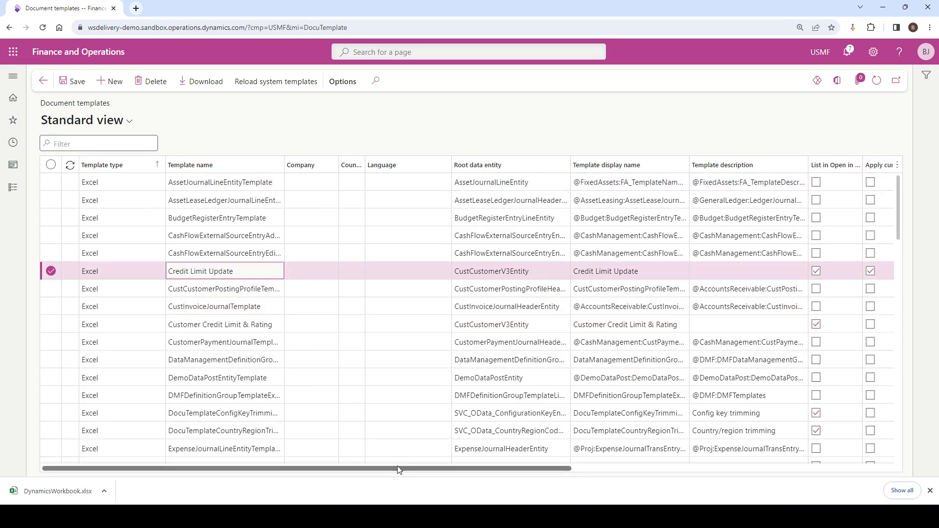
left_click_drag(397, 465, 601, 481)
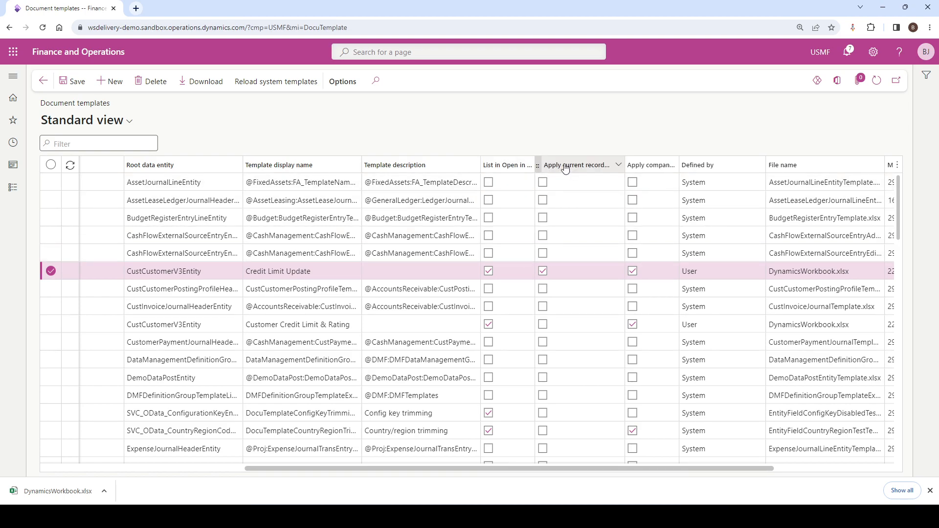
left_click(543, 272)
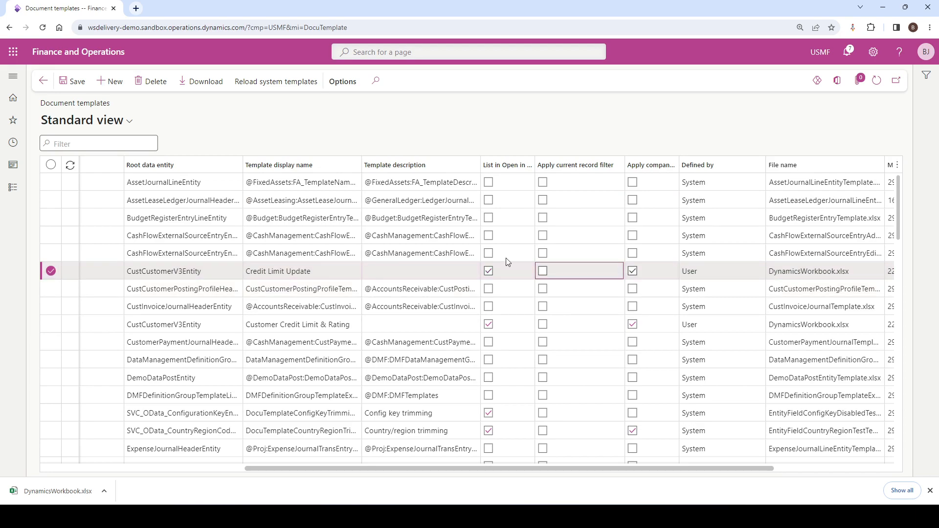
left_click(225, 132)
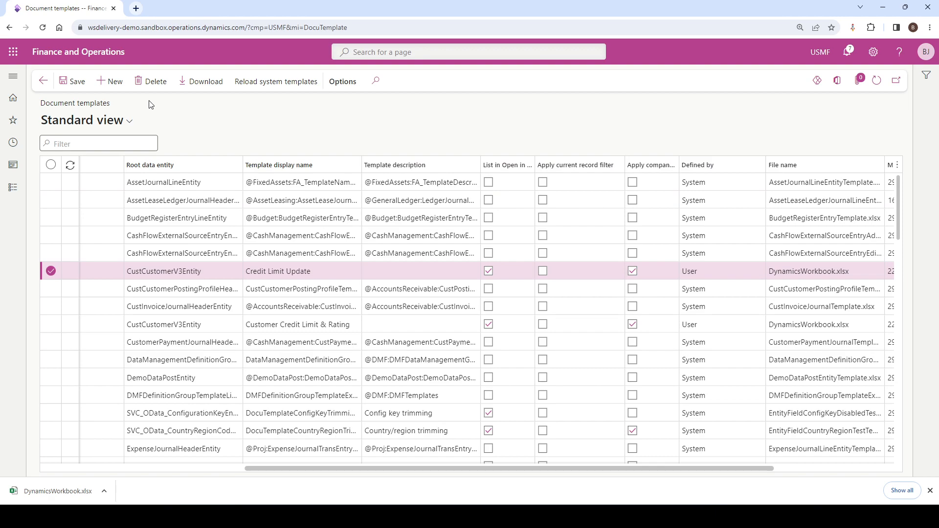
Step: Open the All customers list in Accounts receivable and switch it to the saved Simple View
left_click(101, 56)
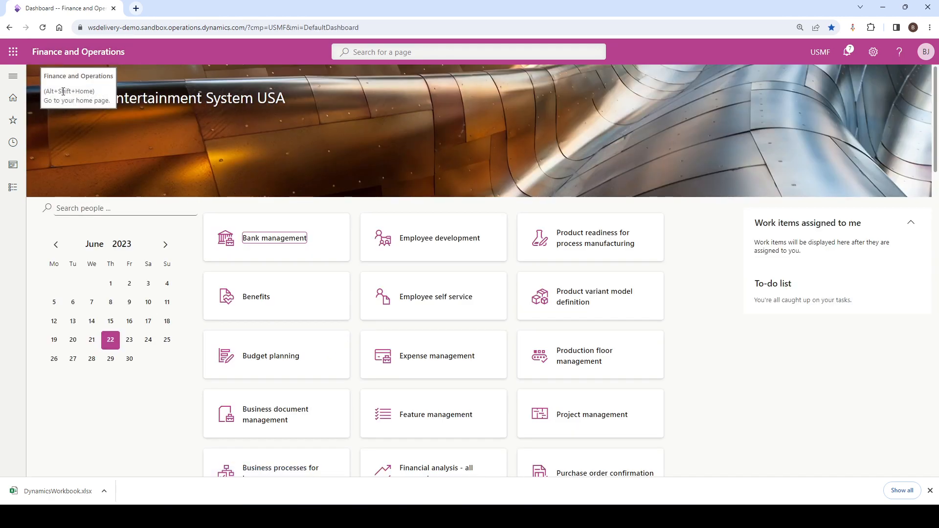
left_click(14, 80)
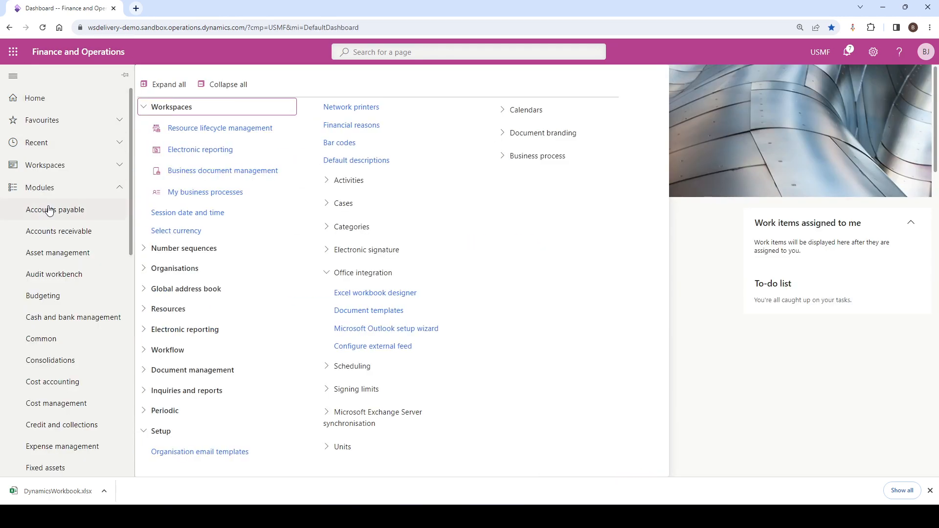
left_click(60, 231)
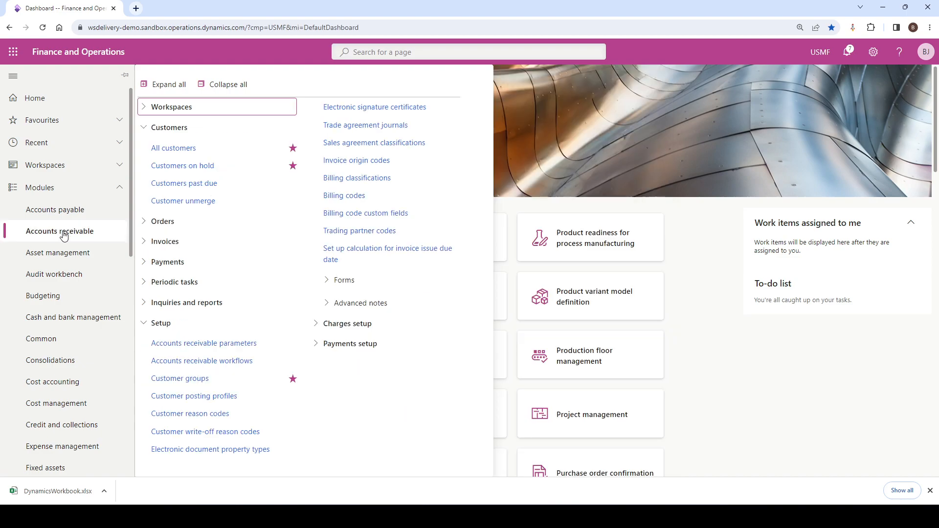
left_click(173, 148)
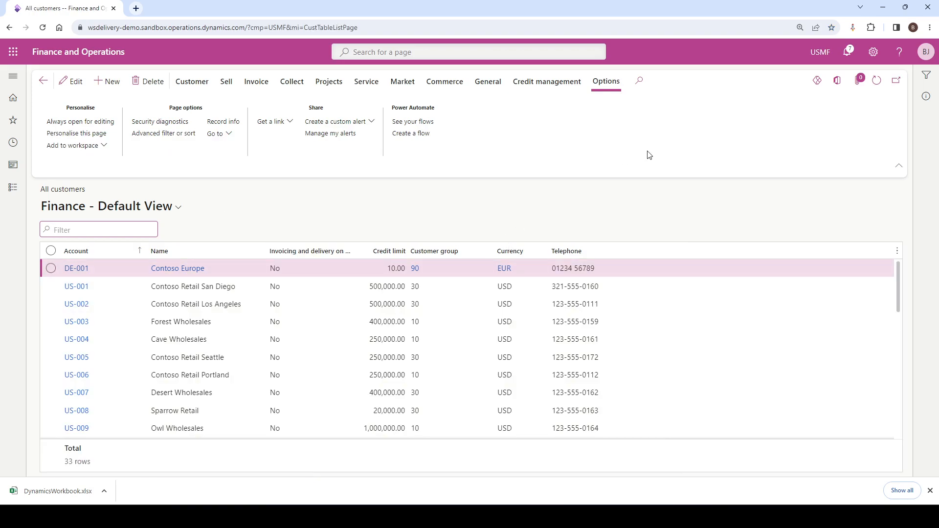
left_click(163, 214)
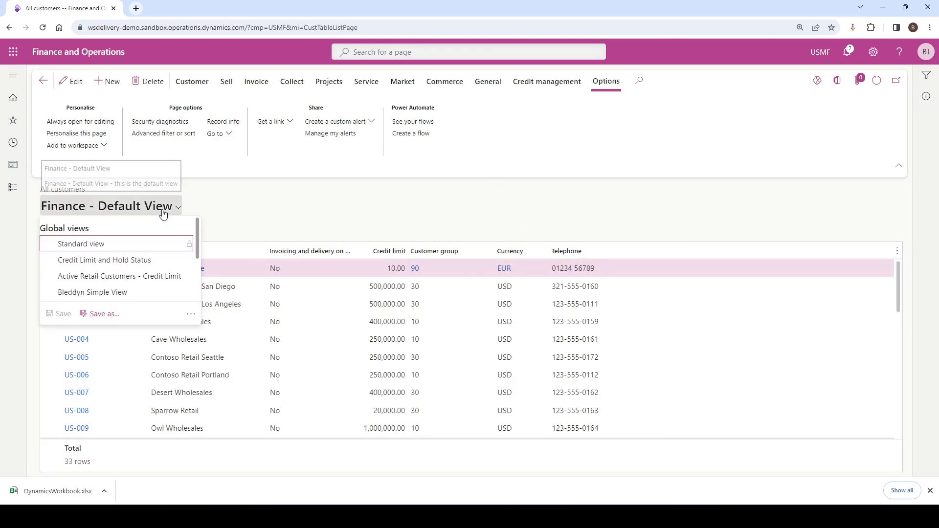
scroll(118, 274, "down", 2)
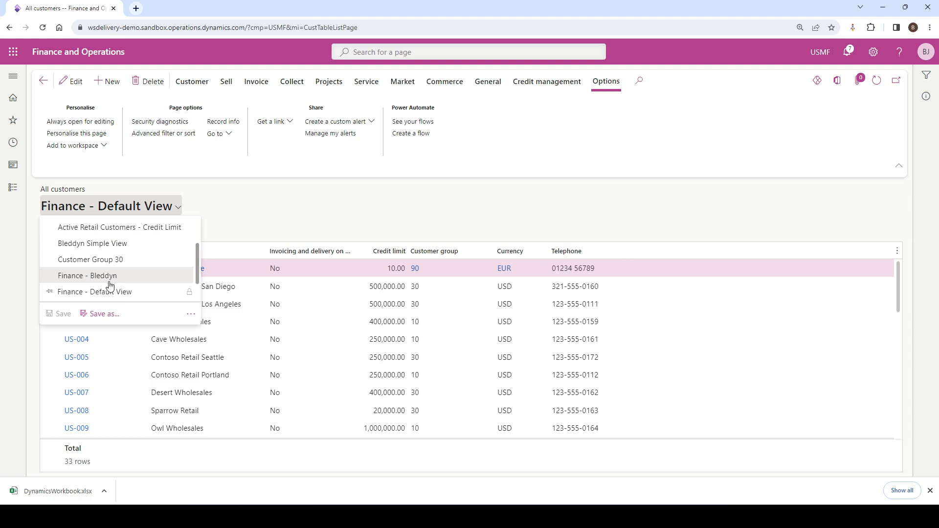
left_click(105, 244)
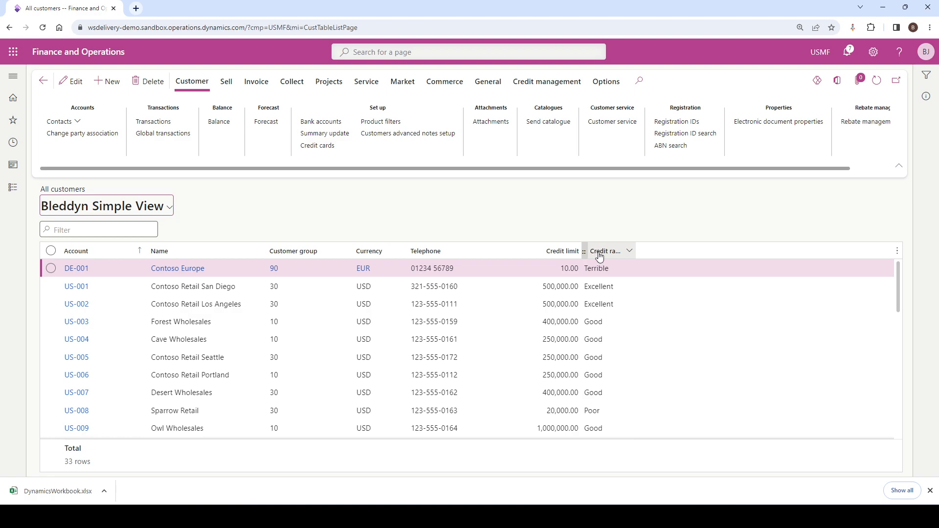
Step: Open the customer list in Excel with the Credit Limit Update template and download the generated file
left_click(835, 83)
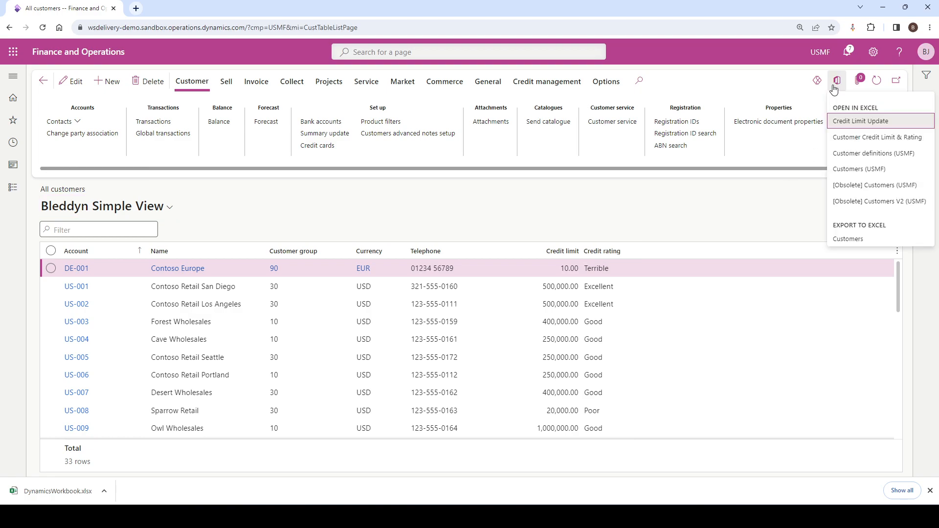
left_click(855, 125)
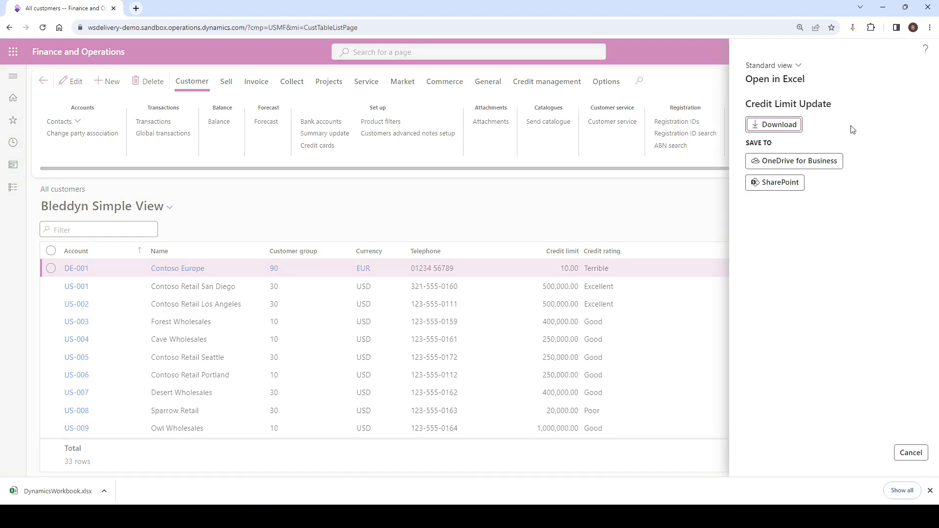
left_click(779, 125)
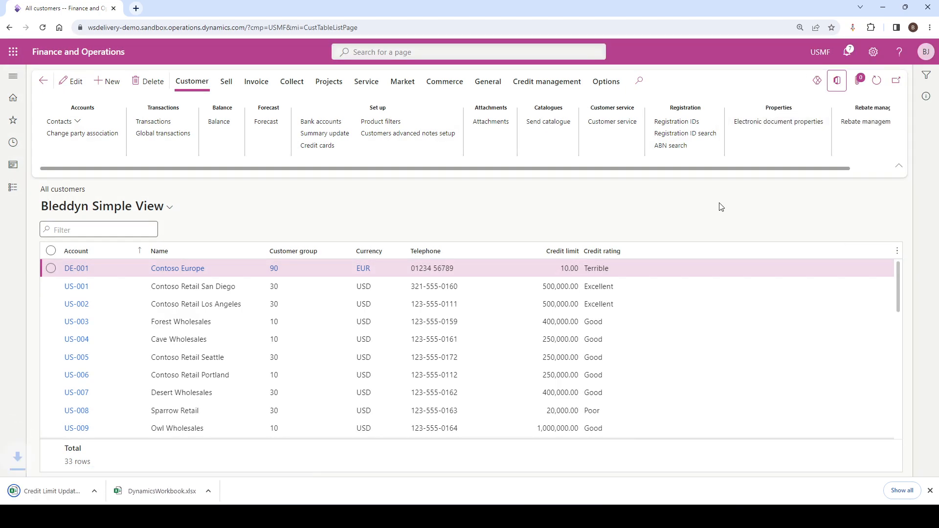
Step: Switch to Excel with the downloaded Credit Limit Update workbook, enable editing and maximise its window
left_click(54, 495)
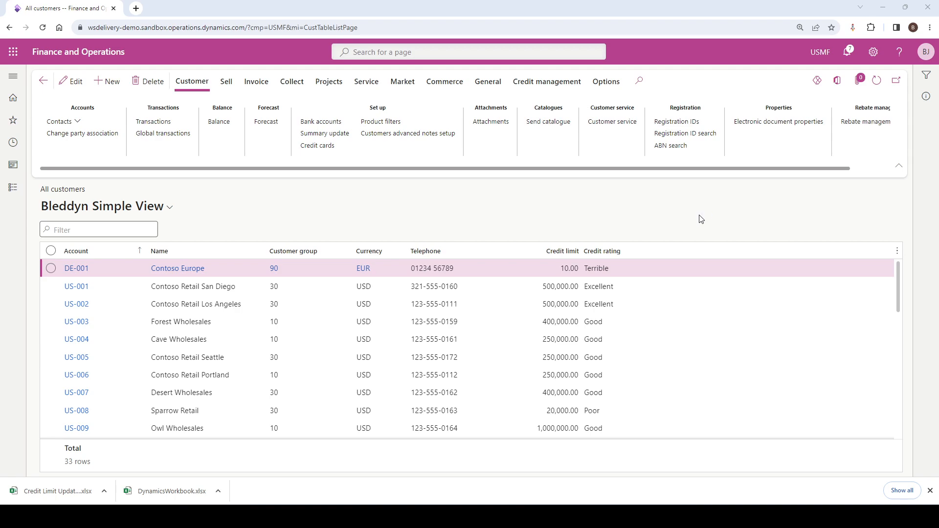
left_click_drag(938, 195, 401, 107)
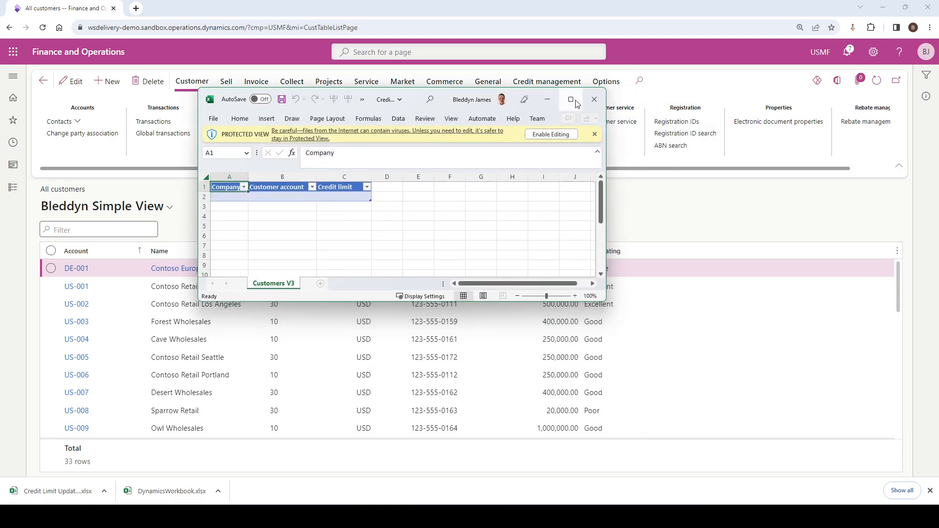
left_click(541, 135)
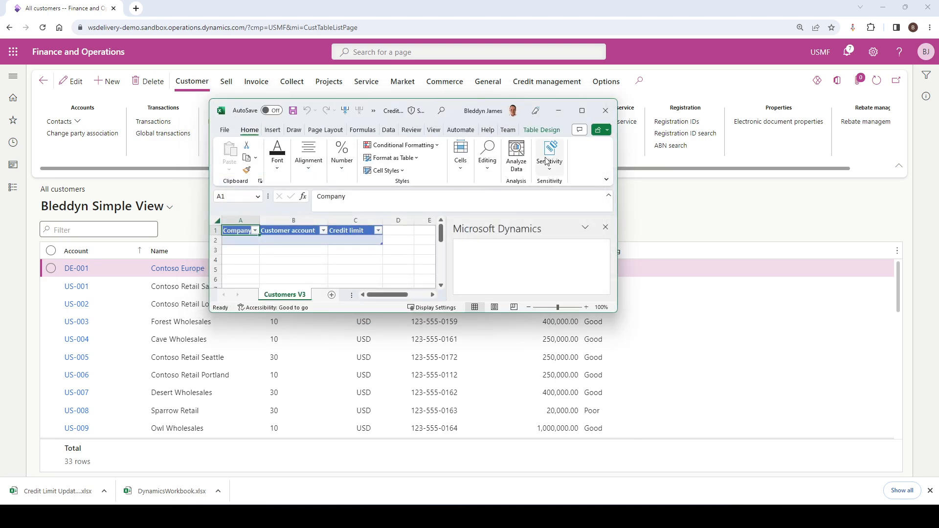
left_click(581, 111)
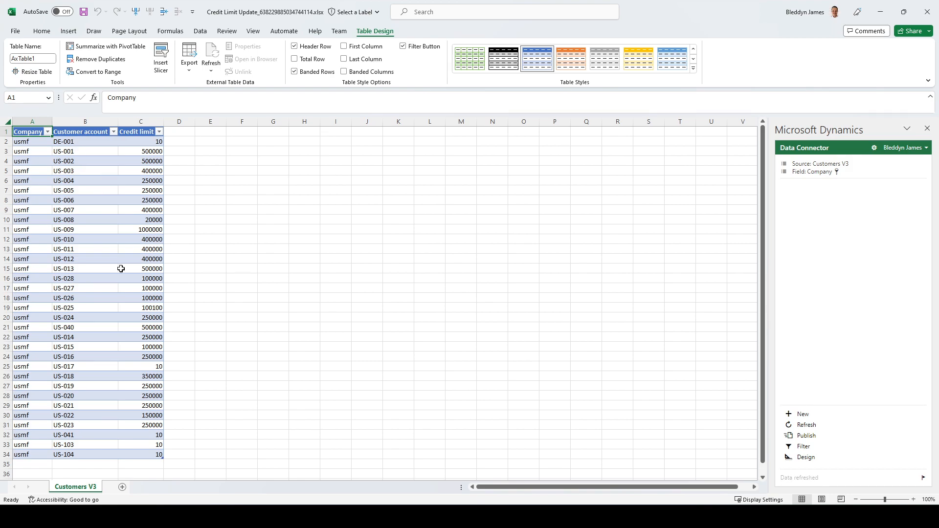
Step: Set the credit limits in cells C3 to C6 to 111111, 222222, 333333 and 444444
left_click(147, 153)
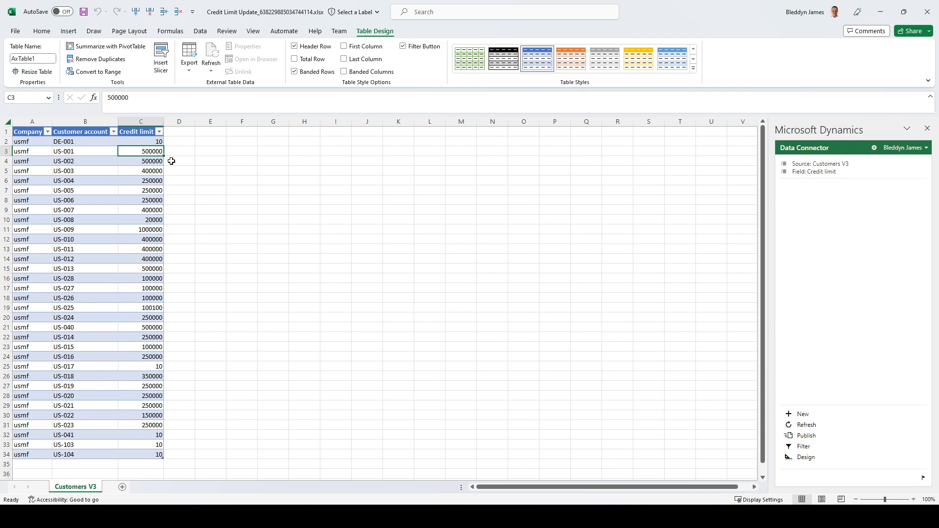
type("1")
type("00")
type("0")
key("BackSpace")
key("BackSpace")
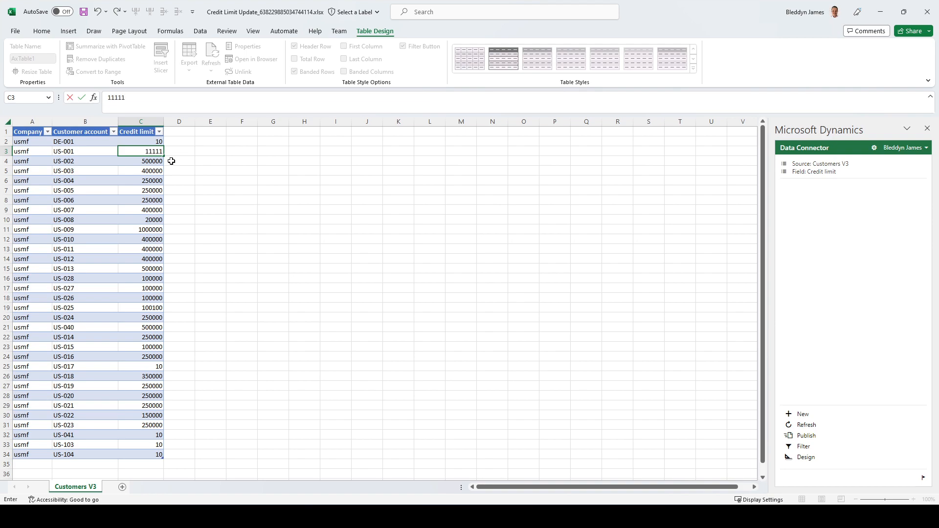
key("Return")
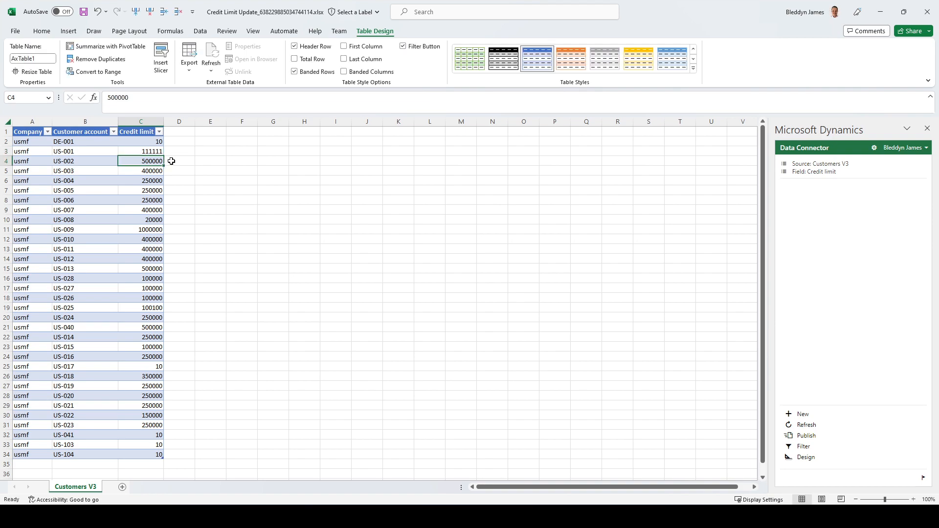
type("2222")
key("Return")
type("333333")
key("Return")
type("444444")
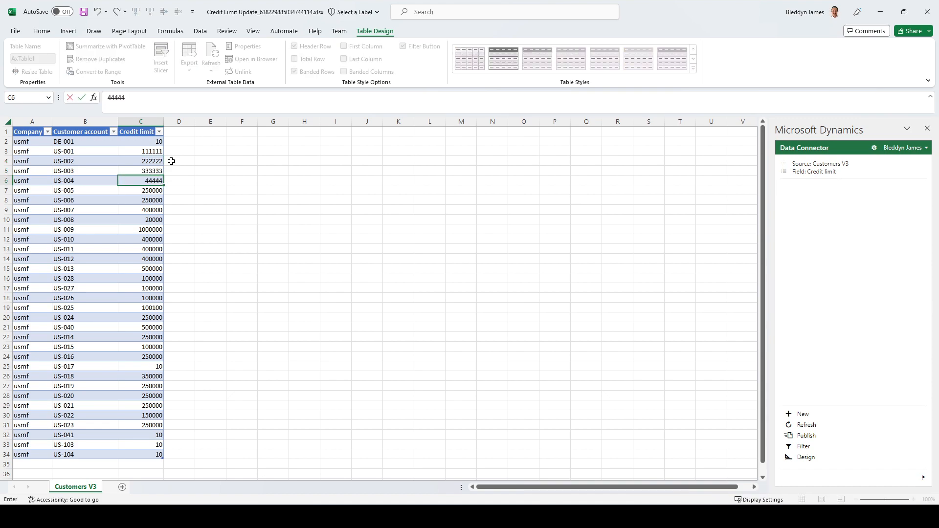
left_click(154, 209)
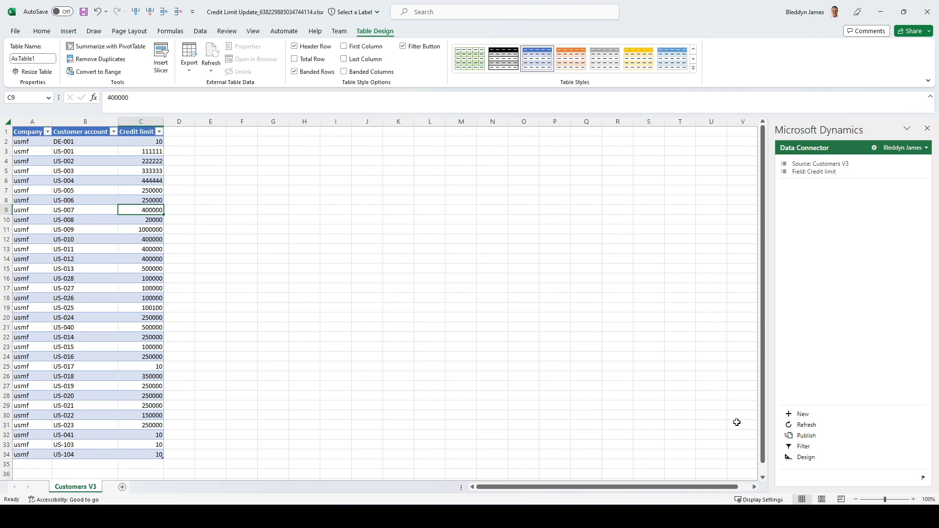
Step: Publish the edited credit limits to Dynamics, switch back to Finance and Operations and refresh the All customers list
left_click(806, 436)
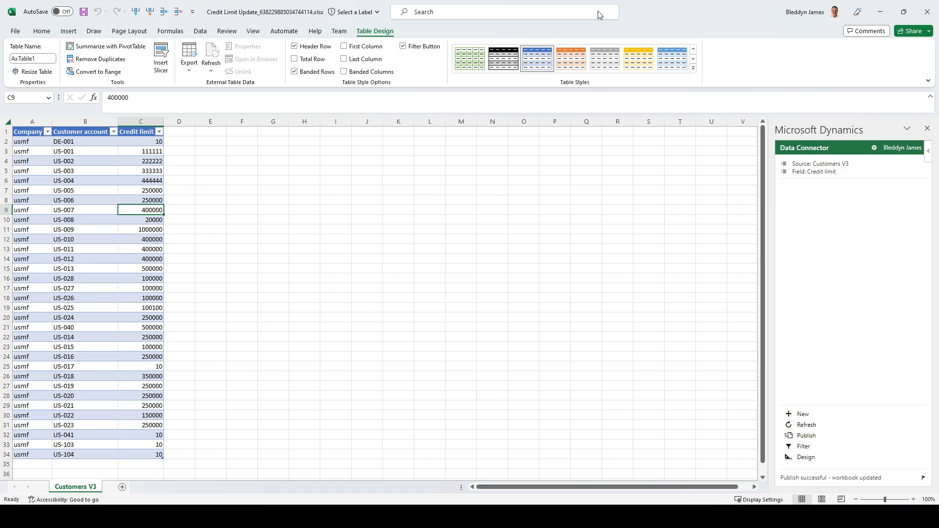
left_click(880, 12)
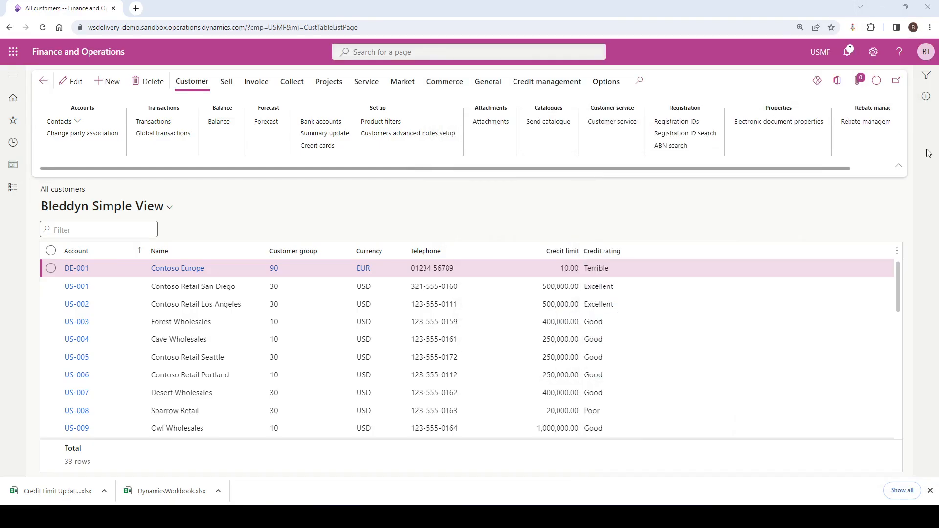
left_click(877, 81)
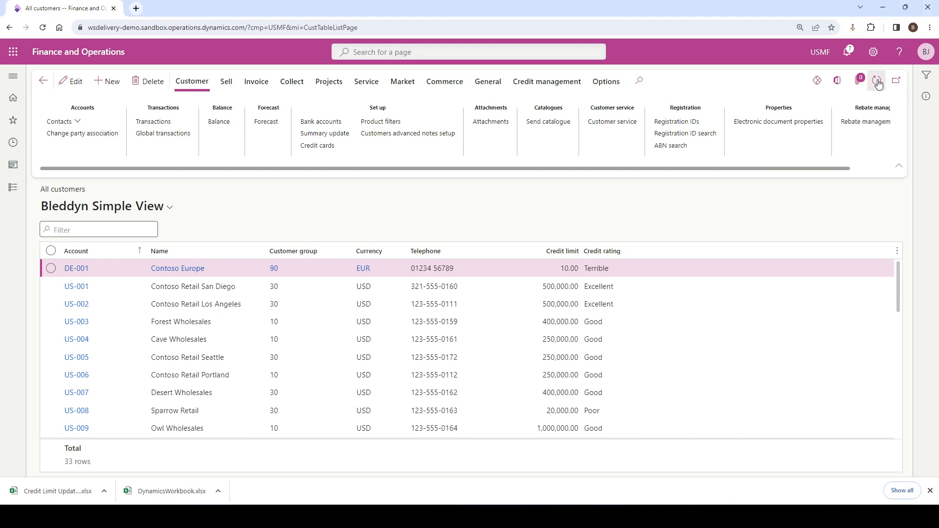
left_click(877, 81)
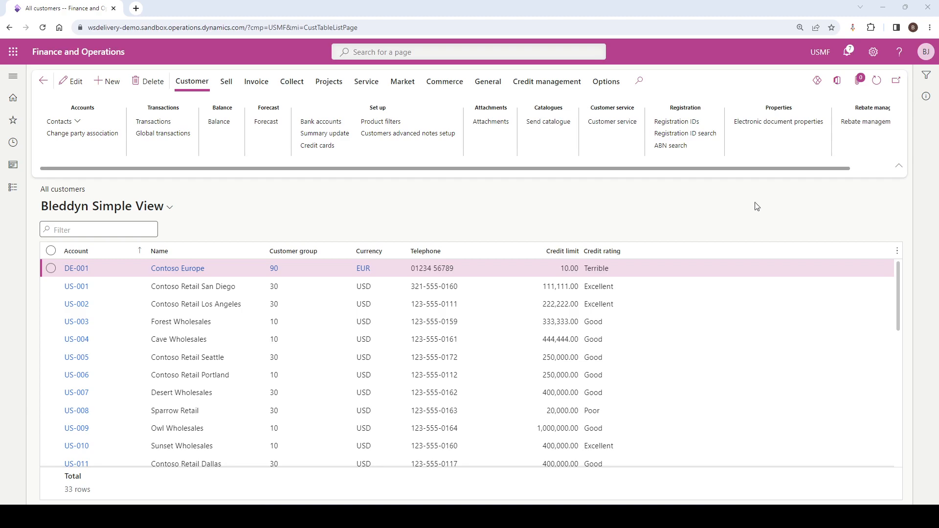
Step: Generate and download a fresh Credit Limit Update workbook from the All customers list
left_click(837, 83)
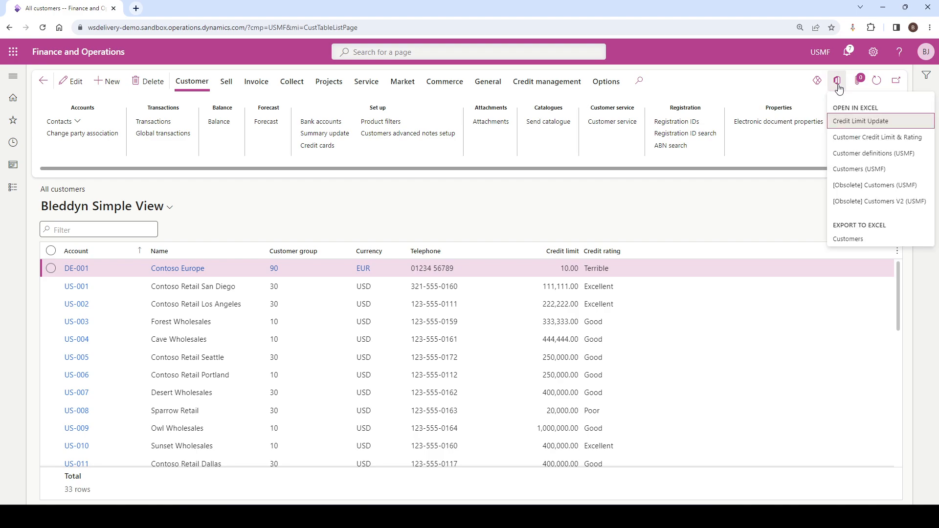
left_click(857, 122)
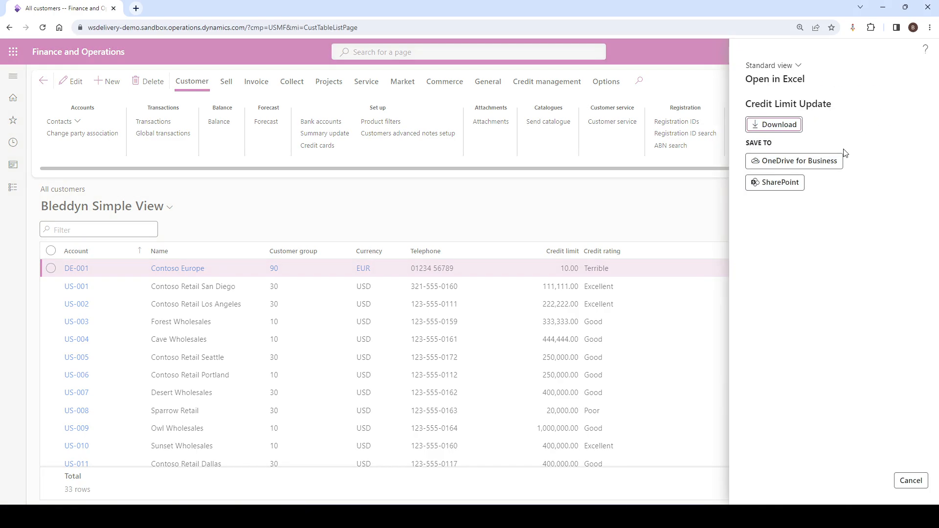
left_click(791, 128)
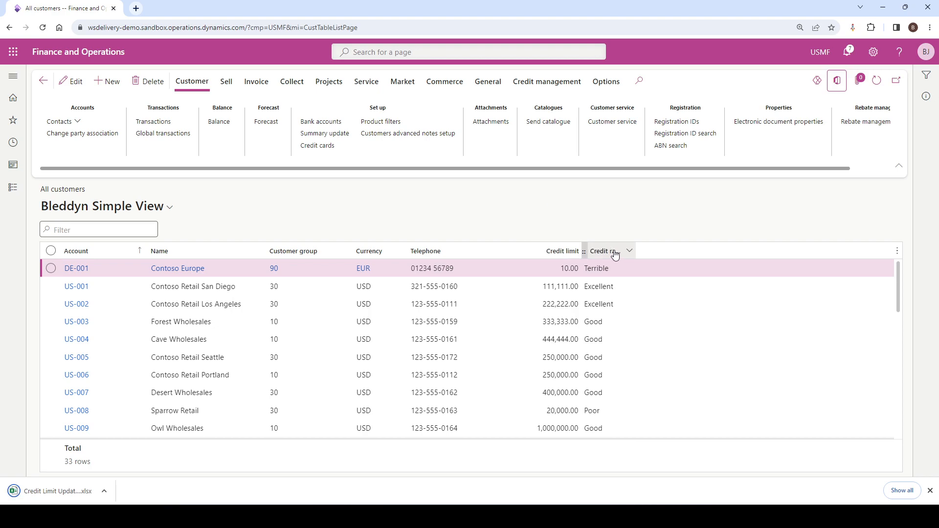
Step: Open the newly downloaded workbook in Excel, enable editing and maximise its window
left_click(56, 490)
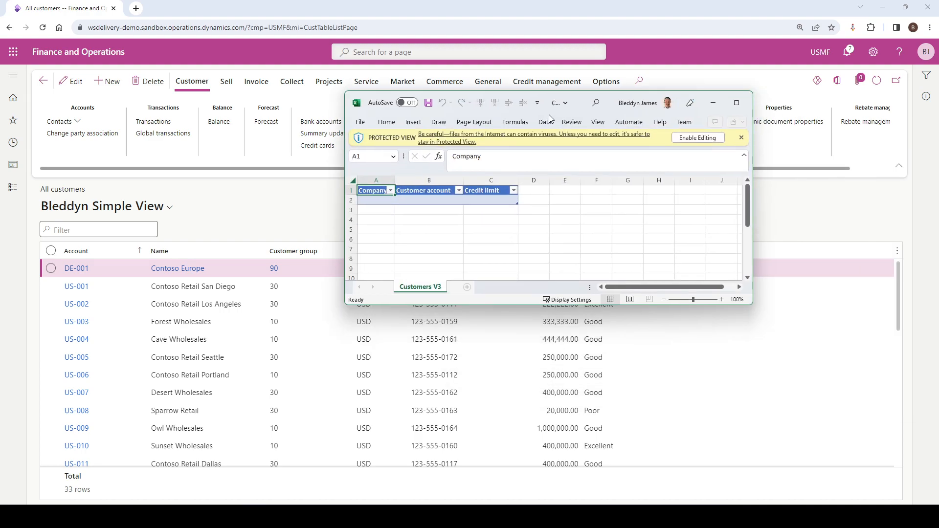
left_click(690, 138)
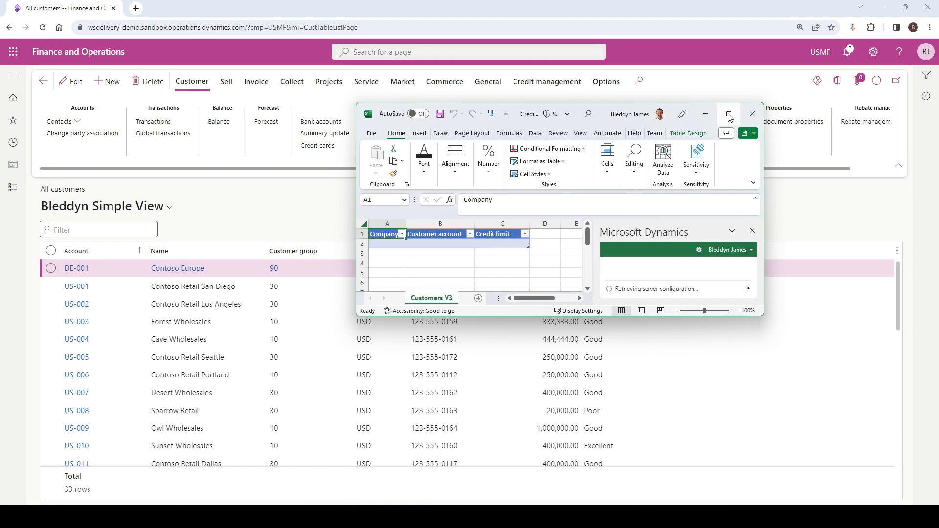
left_click(728, 114)
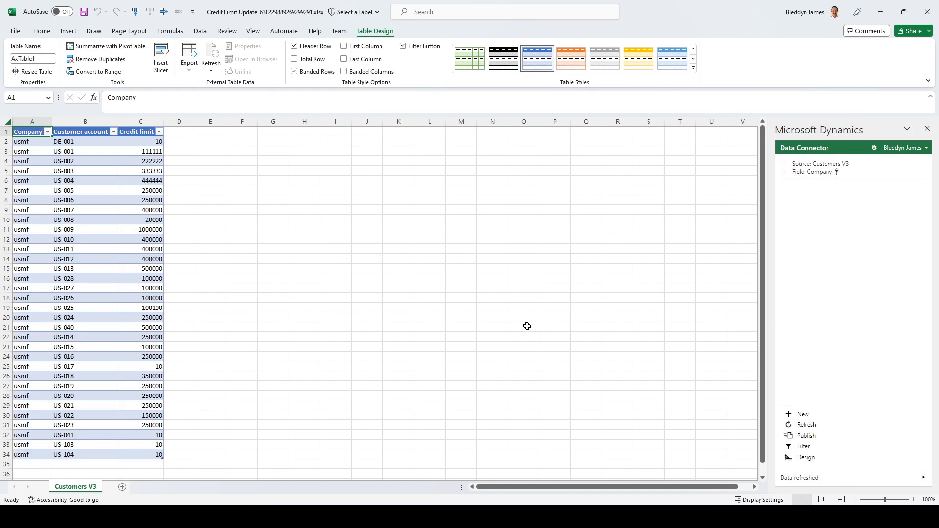
Step: Edit the Customers V3 table design in the data connector and add the CreditRating field to its selected fields
left_click(805, 459)
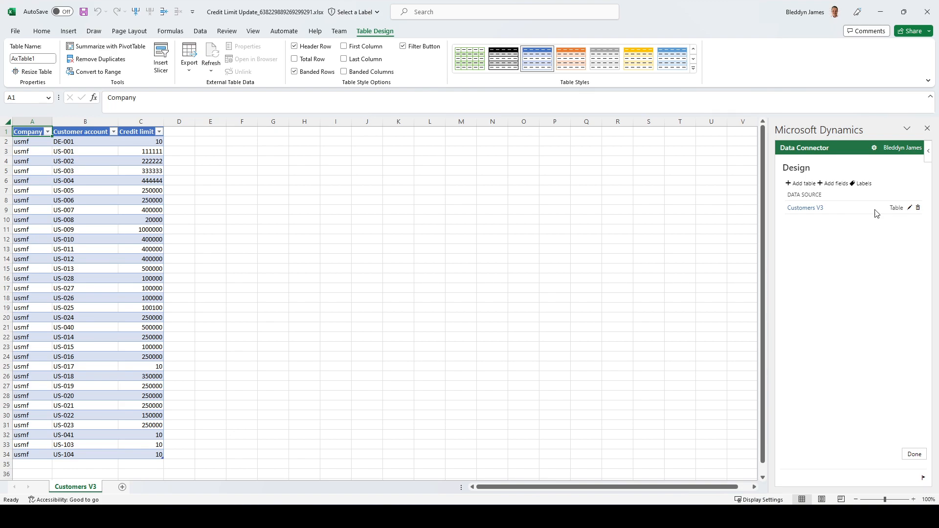
left_click(814, 207)
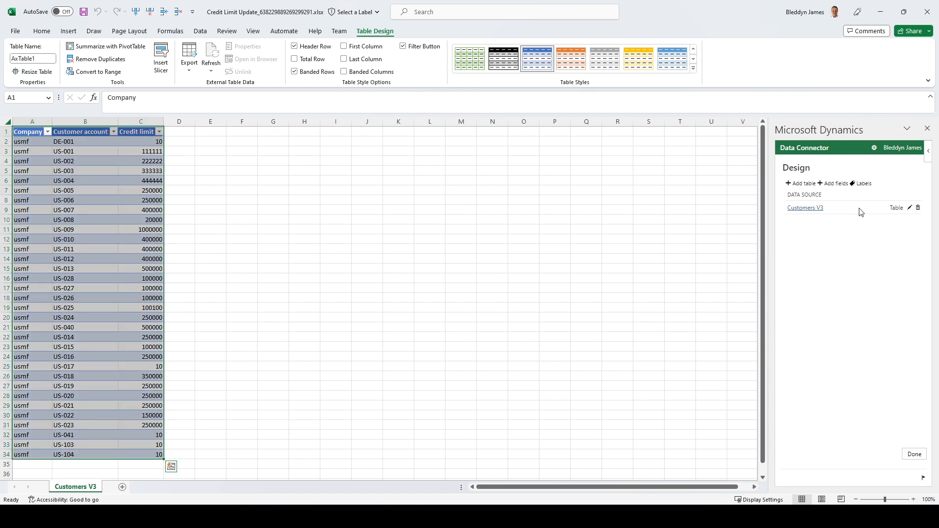
left_click(908, 209)
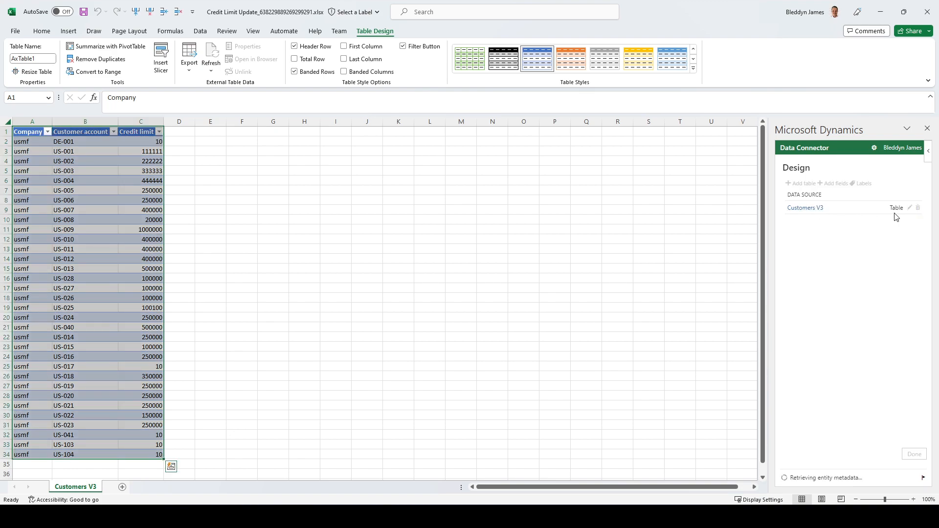
scroll(826, 262, "down", 5)
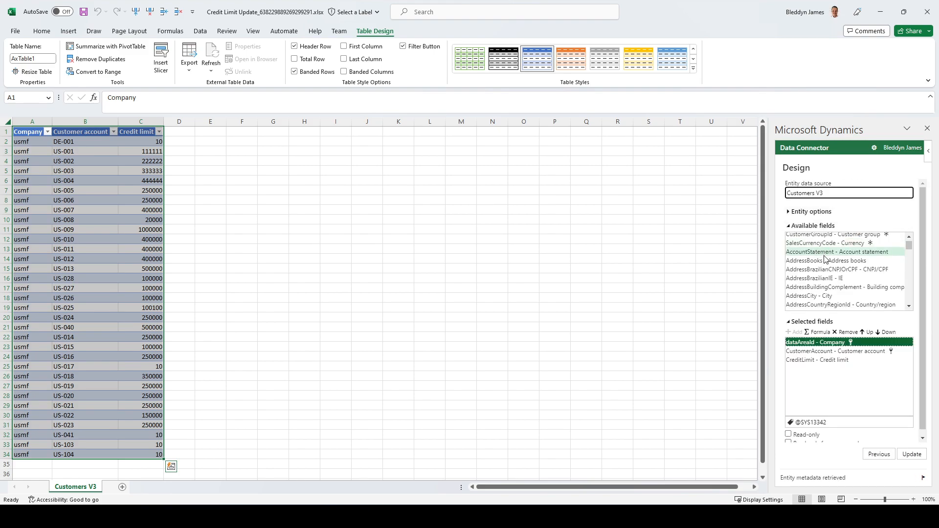
scroll(830, 268, "down", 10)
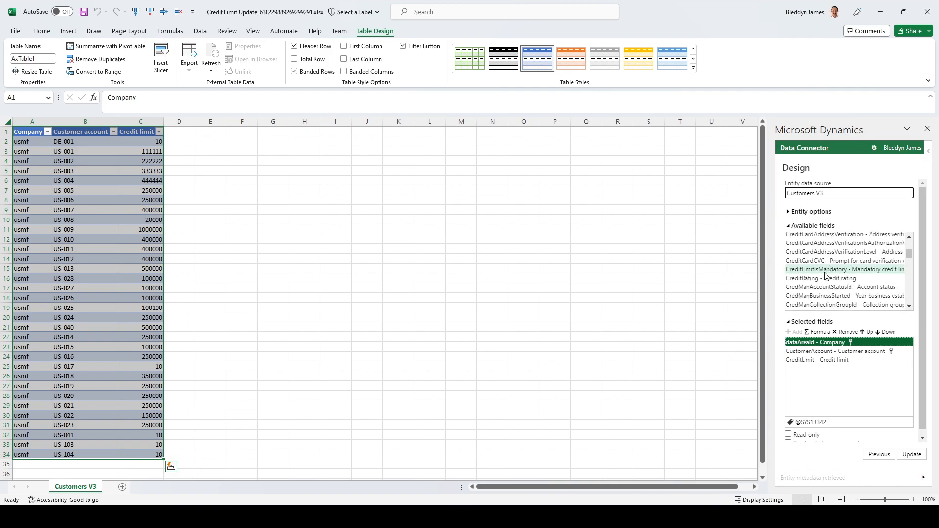
double_click(812, 278)
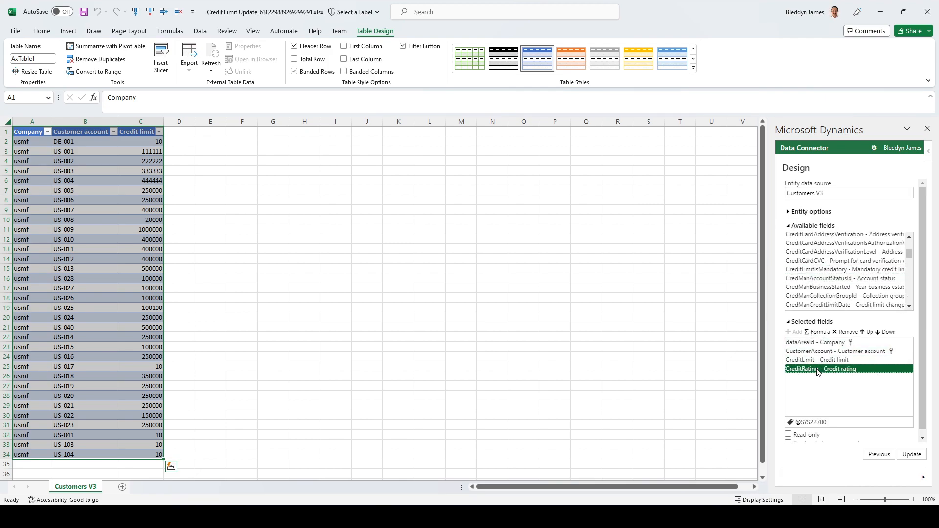
Step: Apply the table design update, accept the unpublished data warning, and refresh the workbook data from Dynamics
left_click(908, 454)
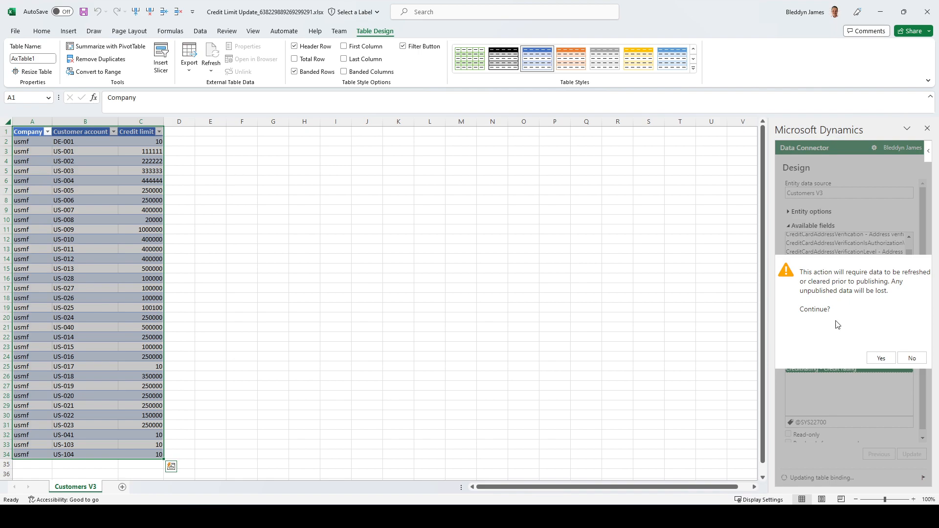
left_click(876, 360)
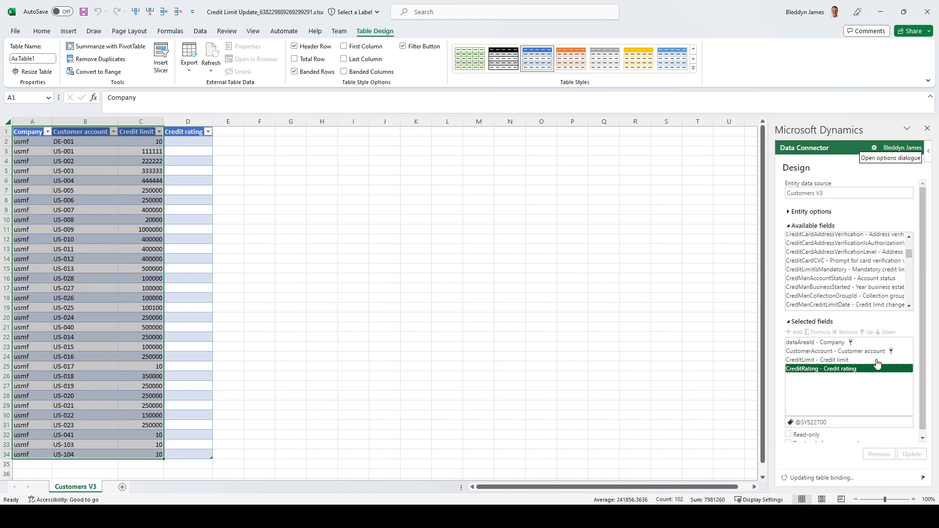
left_click(913, 454)
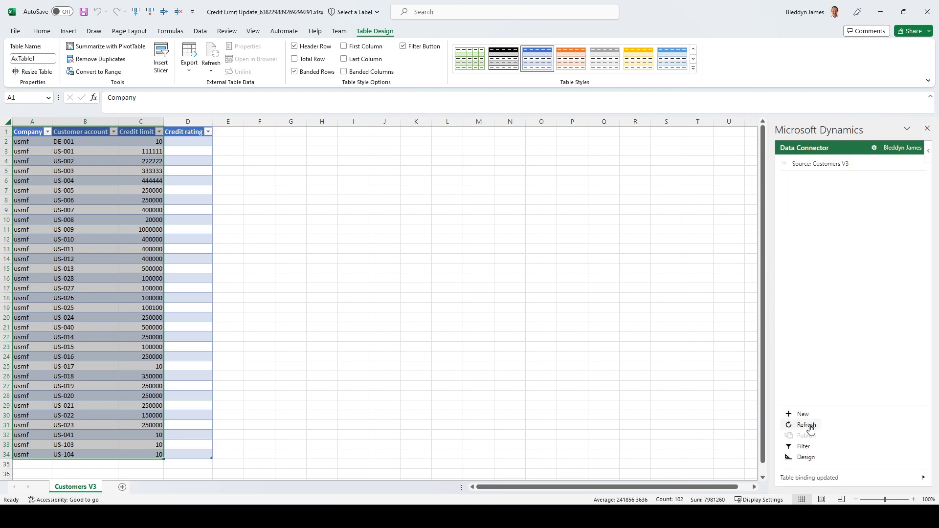
left_click(807, 426)
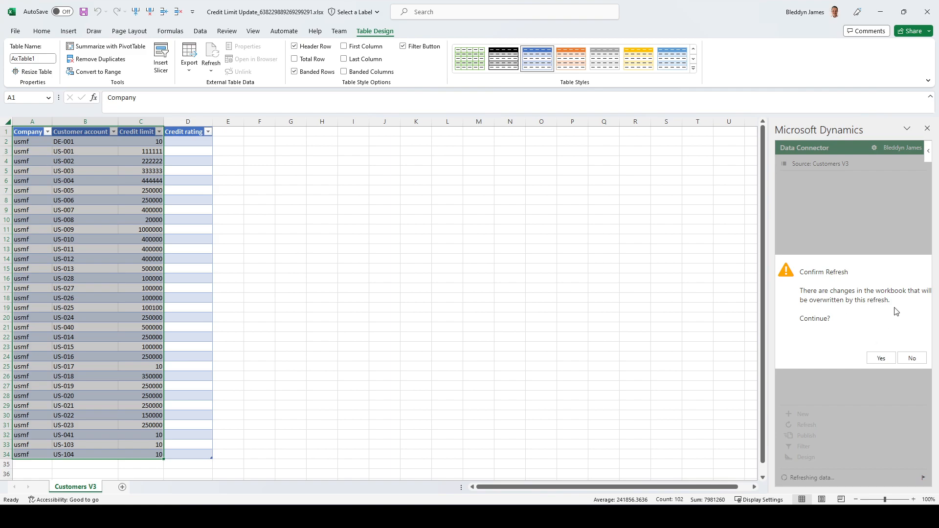
left_click(880, 360)
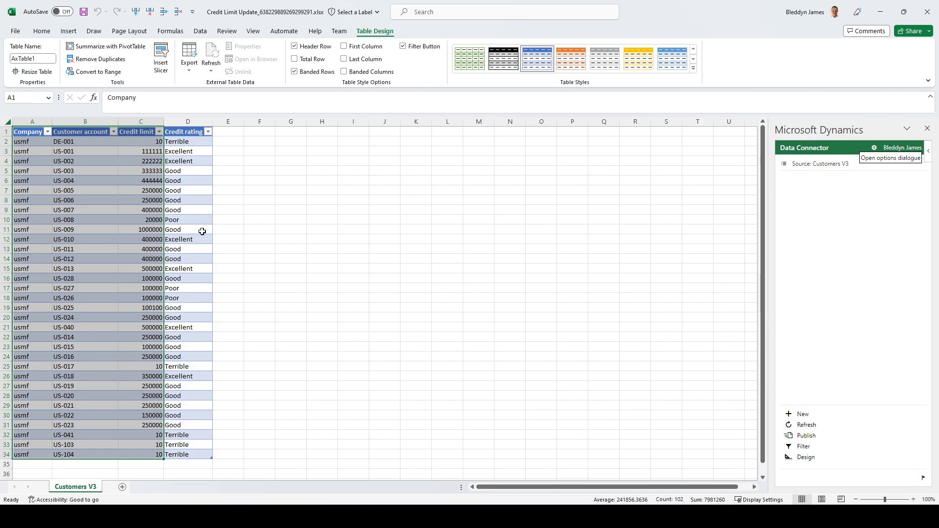
Step: Set the credit rating of customer DE-001 in cell D2 to Awful
left_click(175, 214)
key("Up")
key("Up")
key("Up")
key("Up")
key("Up")
key("Up")
key("Up")
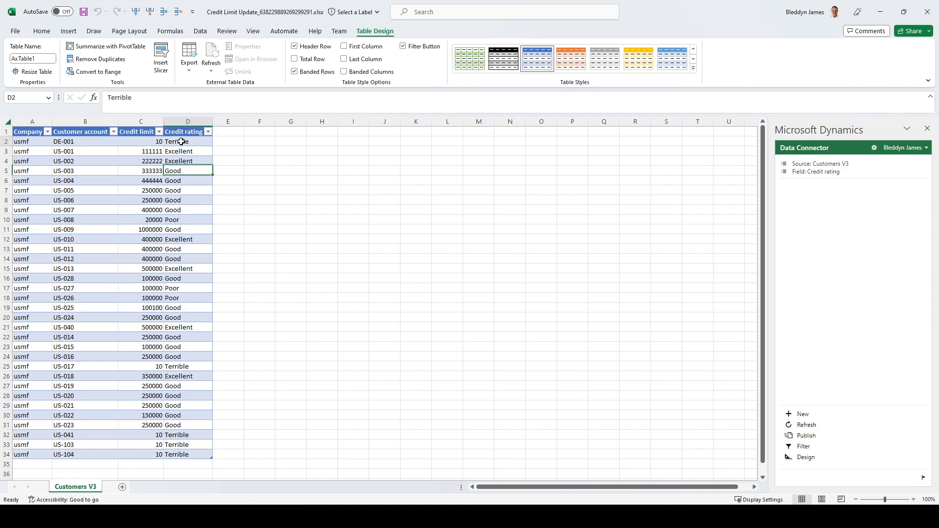
type("Awful")
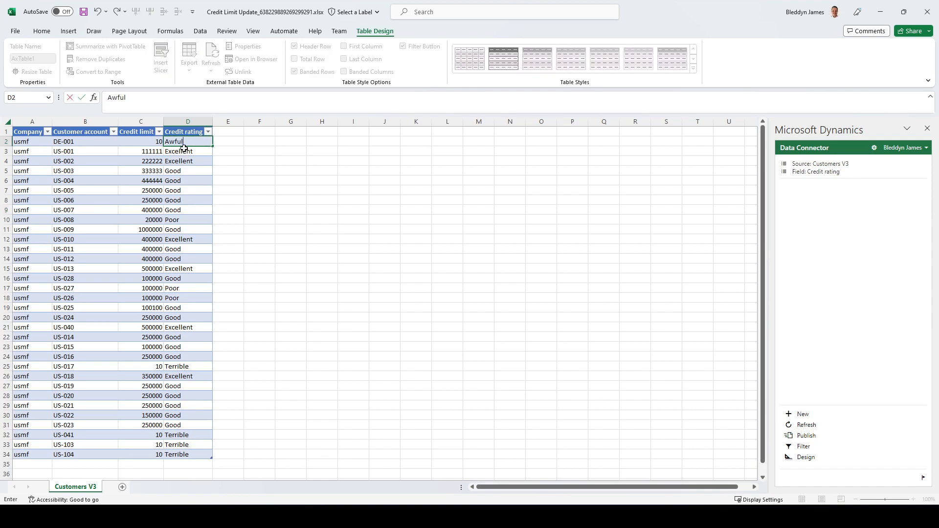
key("ctrl+Return")
Step: Copy the Awful rating from D2 to cell D25 and to cells D32 to D34
key("ctrl+c")
key("Down")
key("Down")
key("Down")
key("Down")
key("Down")
key("Down")
key("Down")
key("Down")
key("Down")
key("Down")
key("Down")
key("Down")
key("Down")
key("Down")
key("Down")
key("Down")
key("Down")
key("Down")
key("Down")
key("Down")
key("Down")
key("Down")
key("Down")
key("ctrl+v")
key("Down")
key("Down")
key("Down")
key("Down")
key("Down")
key("Down")
key("Down")
key("shift+Down")
key("shift+Down")
key("ctrl+v")
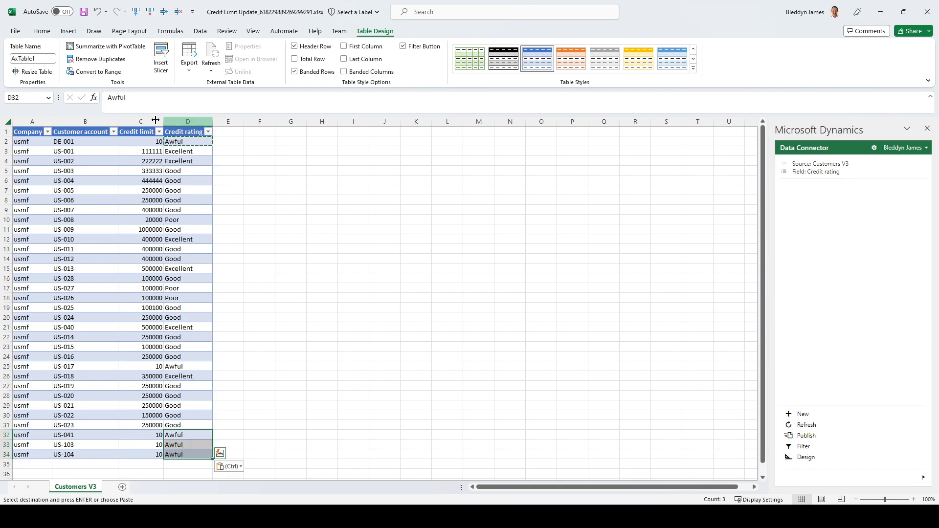
Step: Publish the credit rating changes, switch to Finance and Operations, and refresh the All customers list to check the ratings
left_click_drag(131, 255, 136, 250)
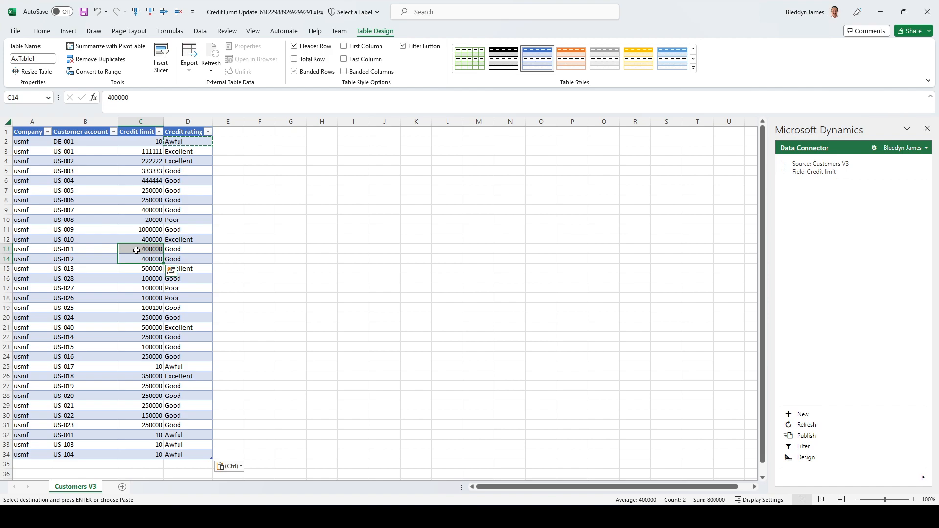
left_click(804, 435)
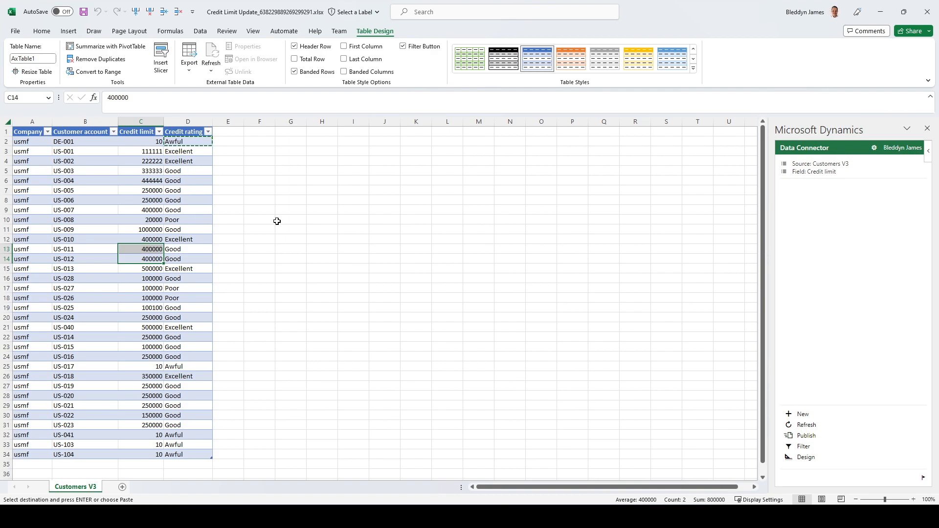
left_click(880, 12)
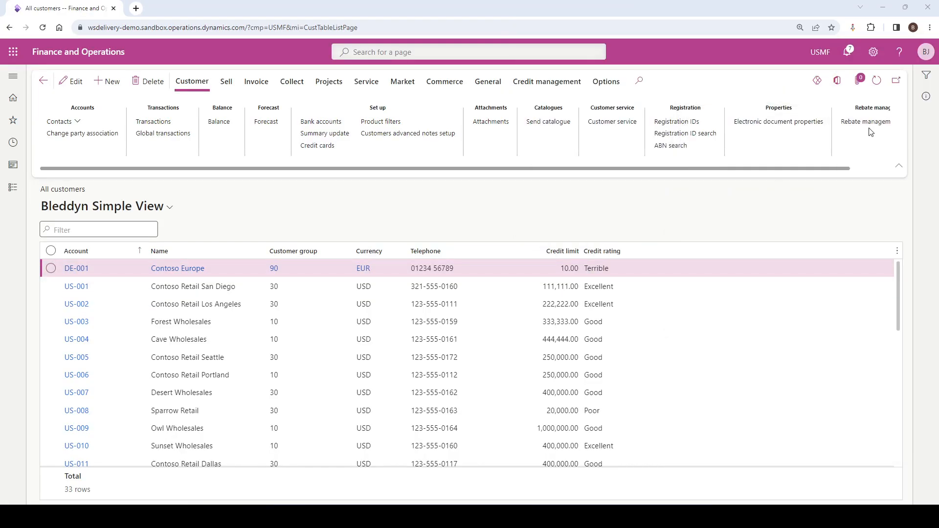
left_click(876, 82)
scroll(603, 352, "down", 4)
scroll(603, 352, "down", 3)
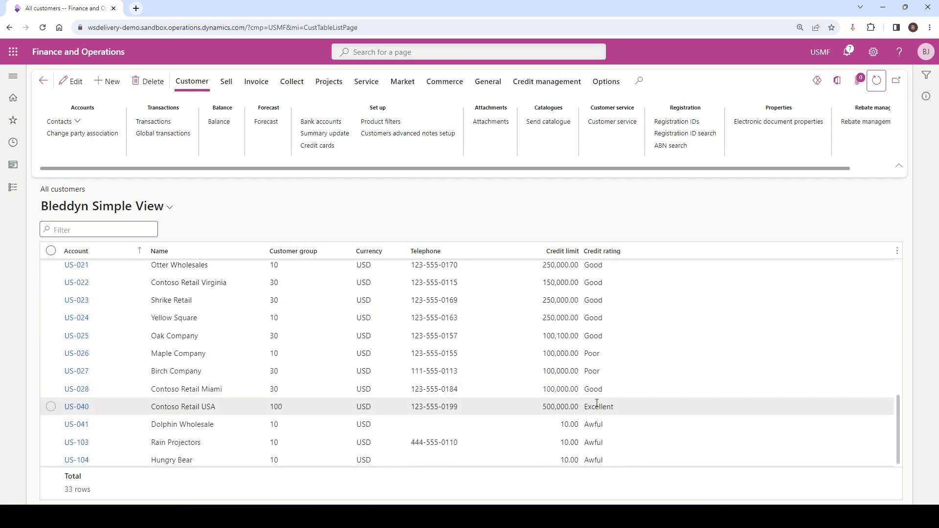